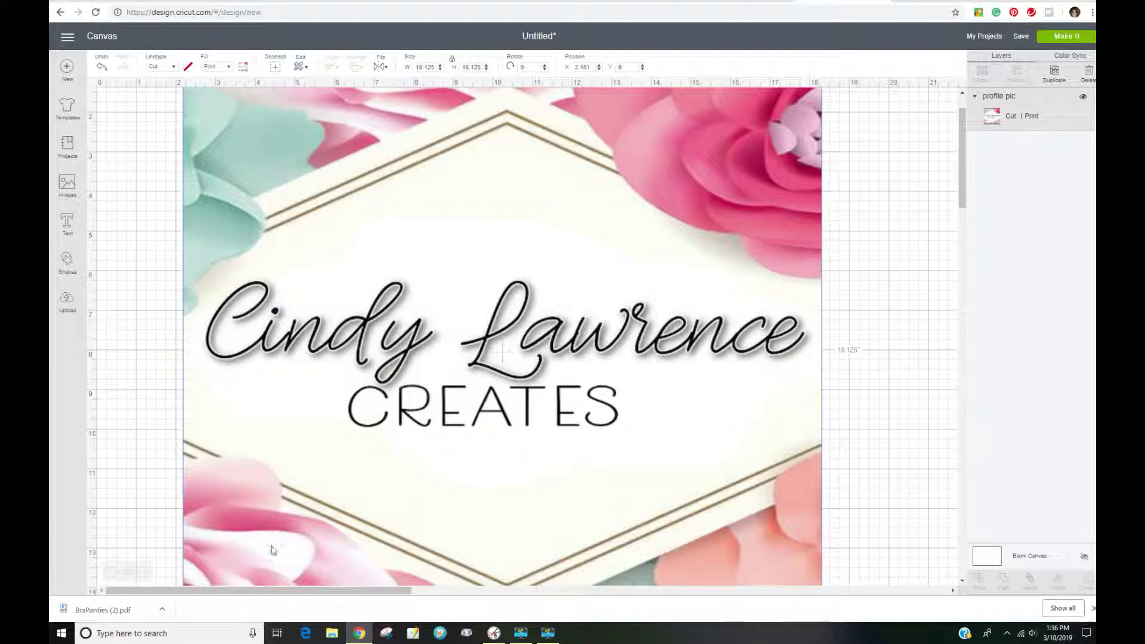
Launch the Snipping Tool from a Windows search for 'snip'.
left_click(143, 634)
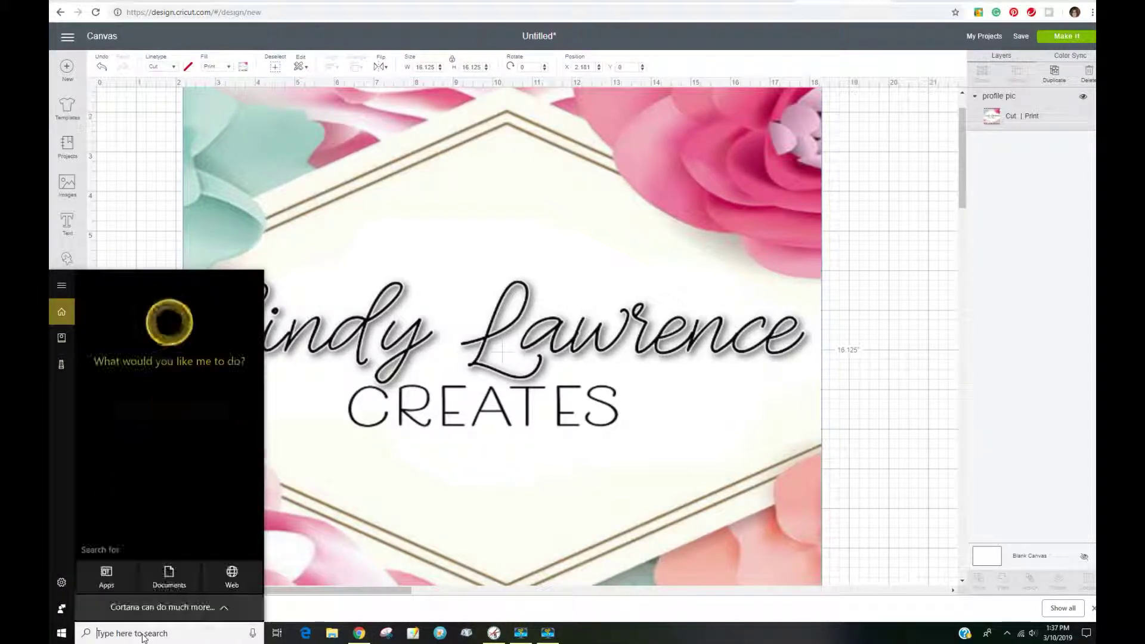
type("s")
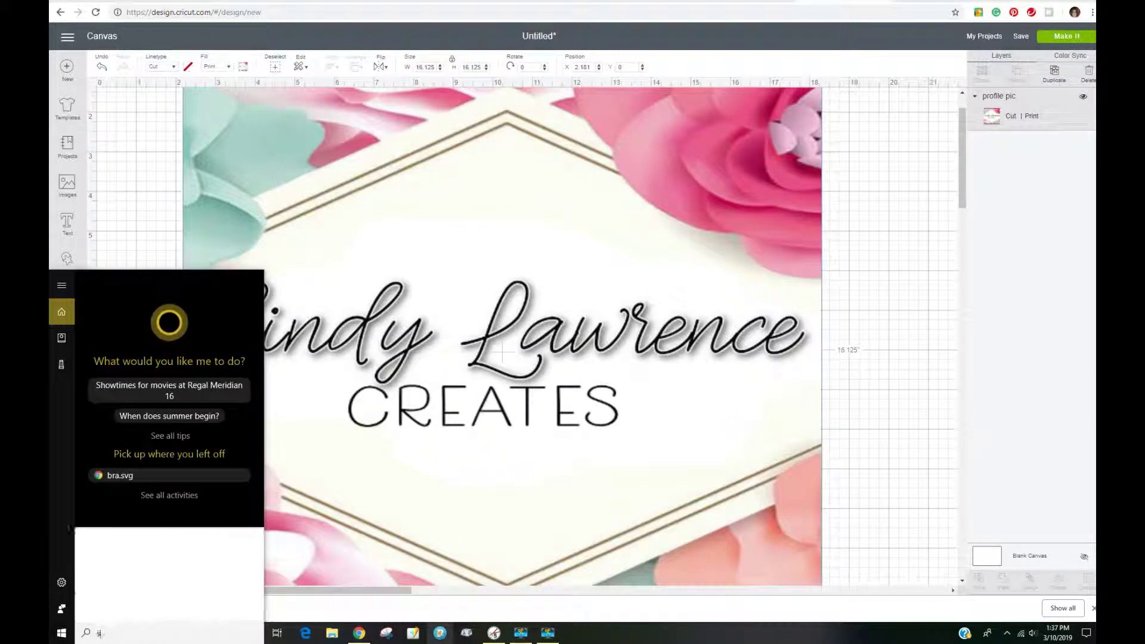
type("nip")
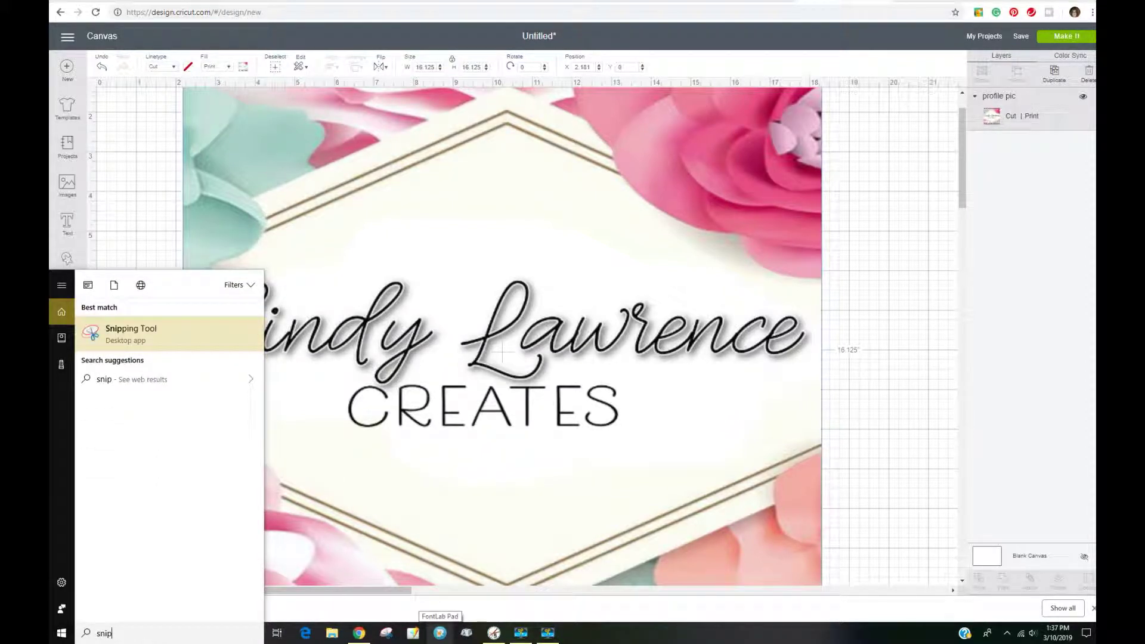
right_click(204, 338)
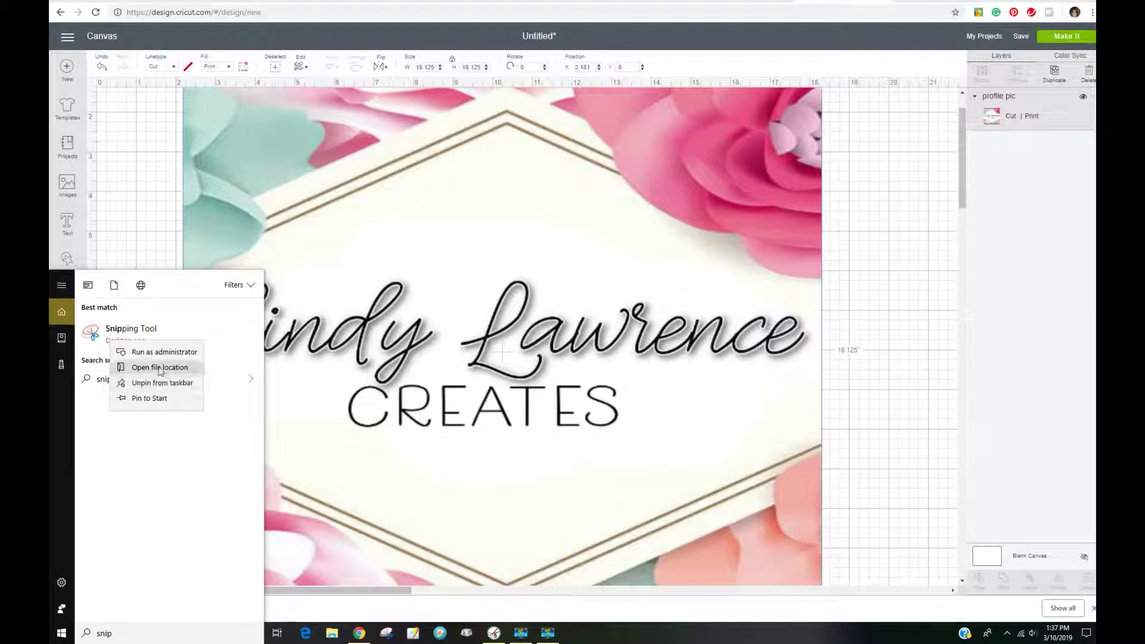
left_click(134, 327)
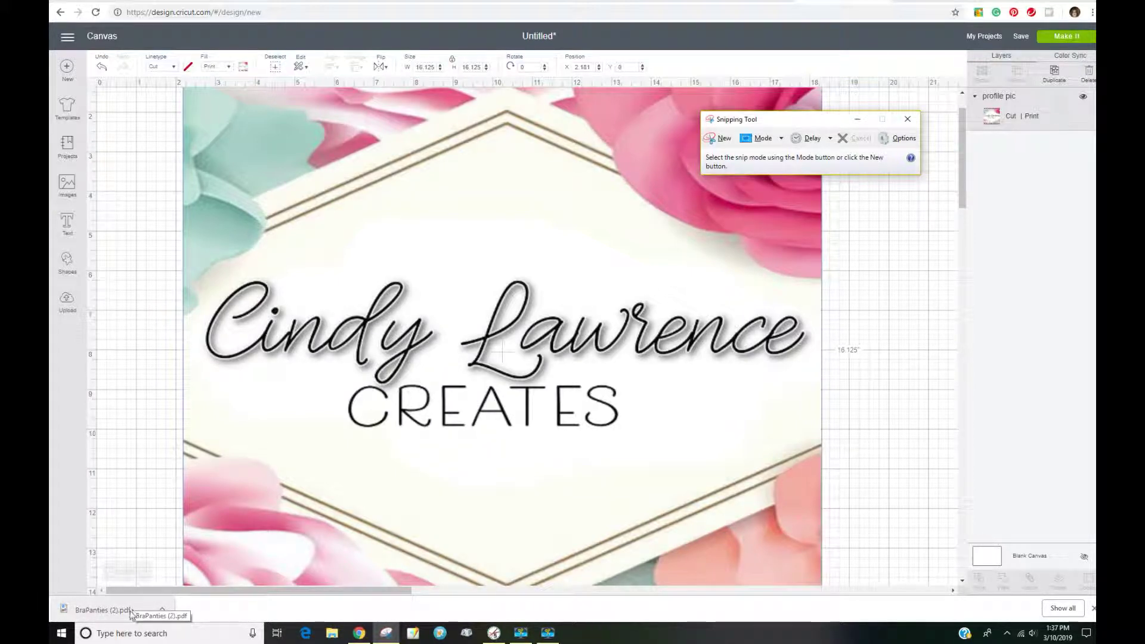
Open BraPanties (2).pdf and snip the whole bra pattern page with Snipping Tool.
left_click(112, 614)
left_click(111, 611)
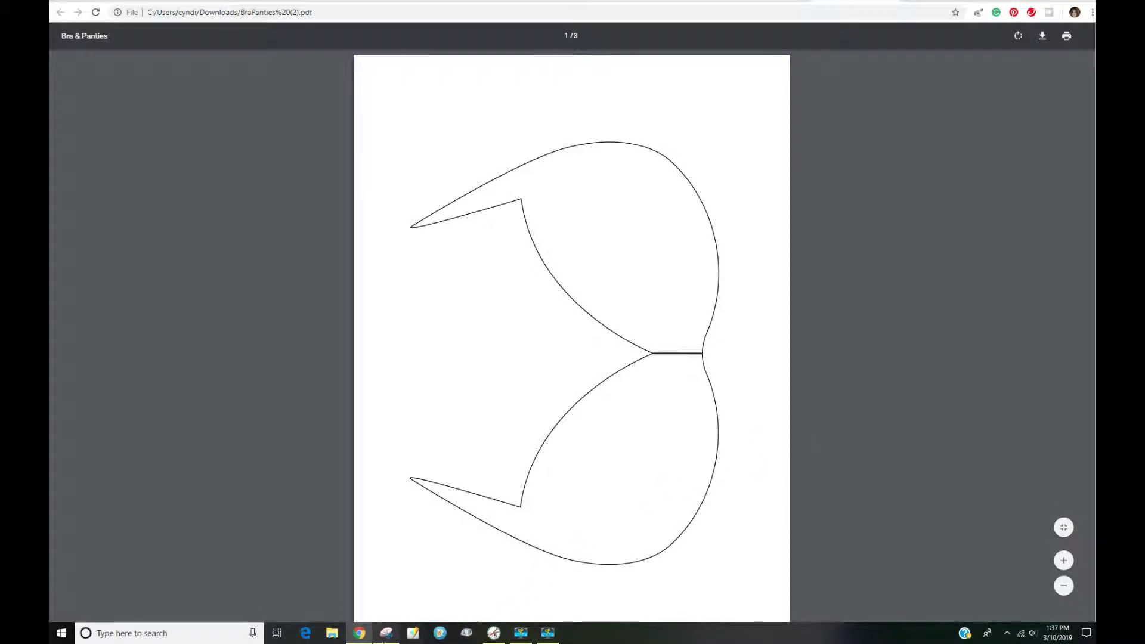
mouse_move(388, 639)
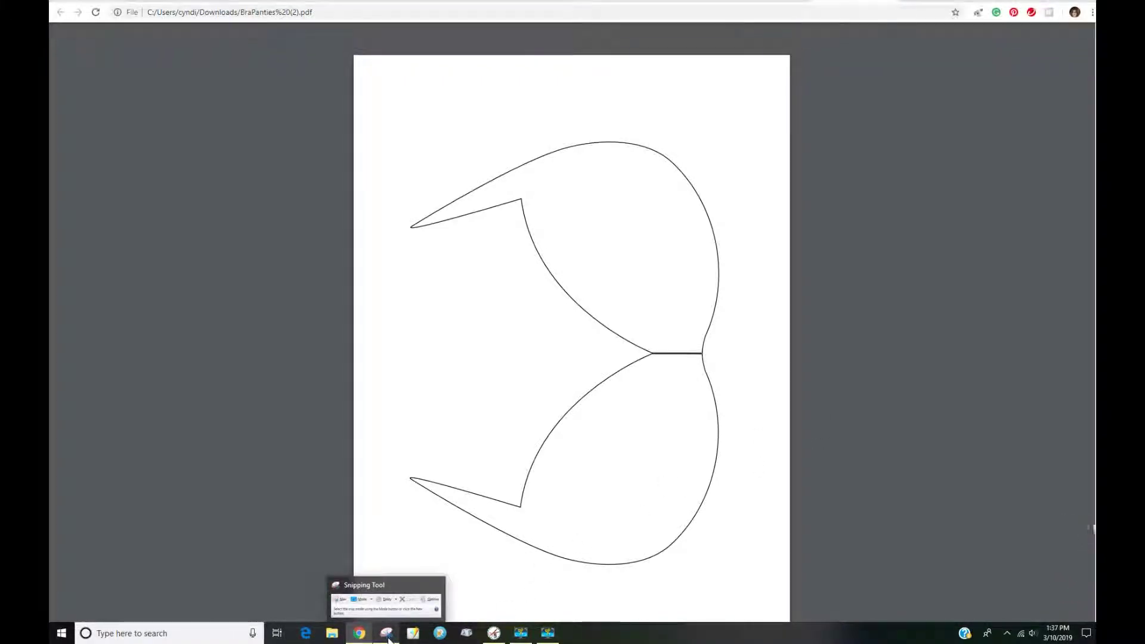
left_click(388, 639)
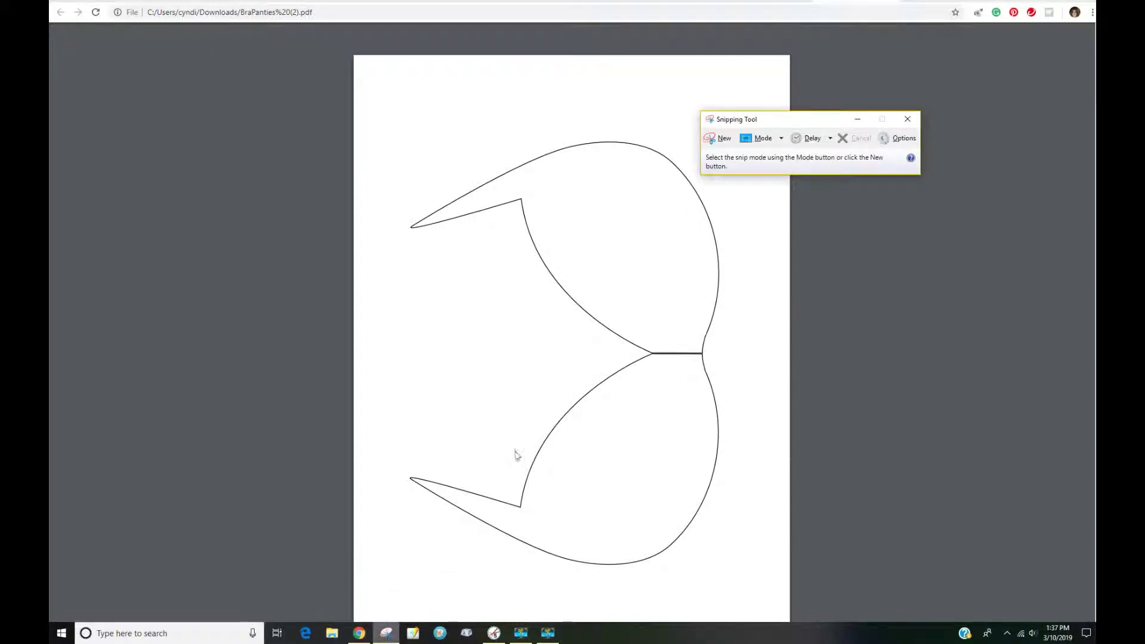
left_click_drag(821, 124, 924, 100)
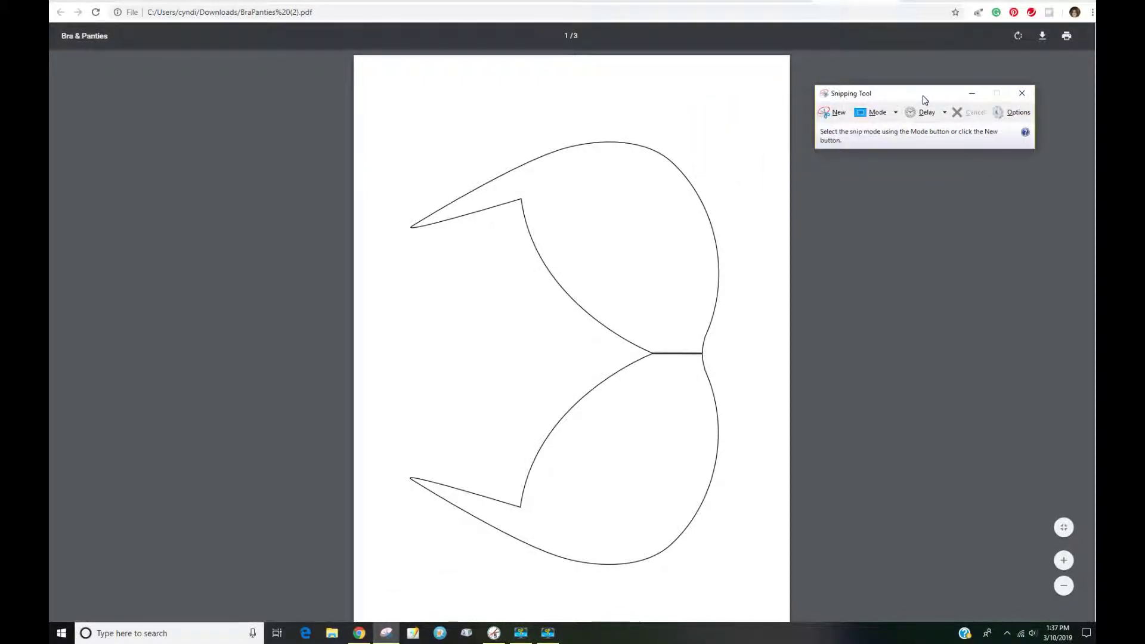
left_click(838, 114)
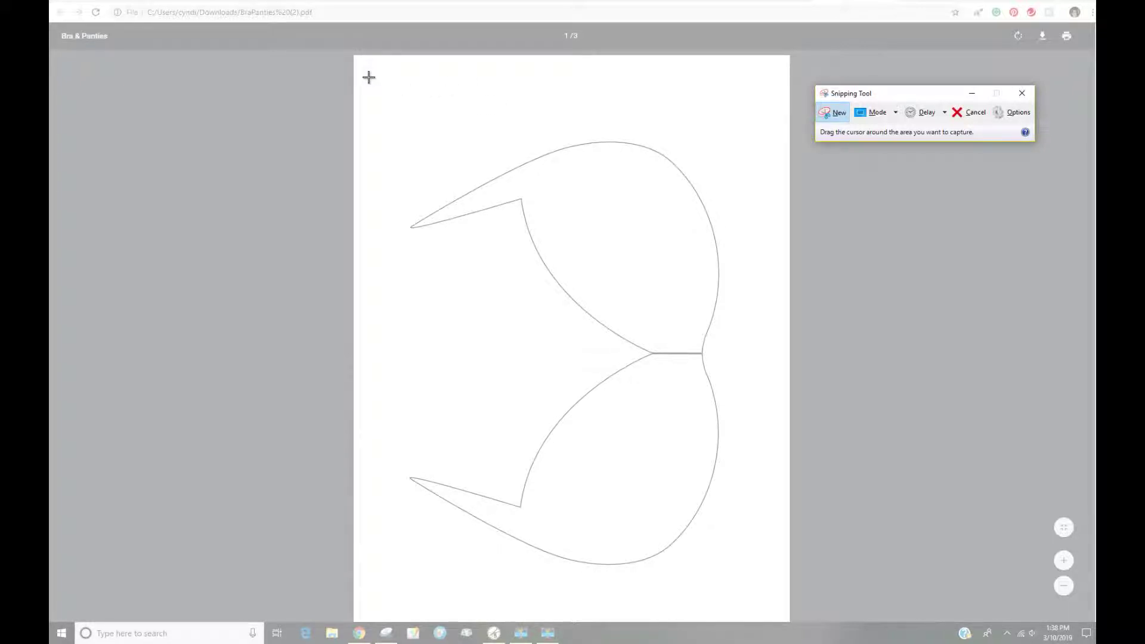
left_click_drag(370, 79, 759, 581)
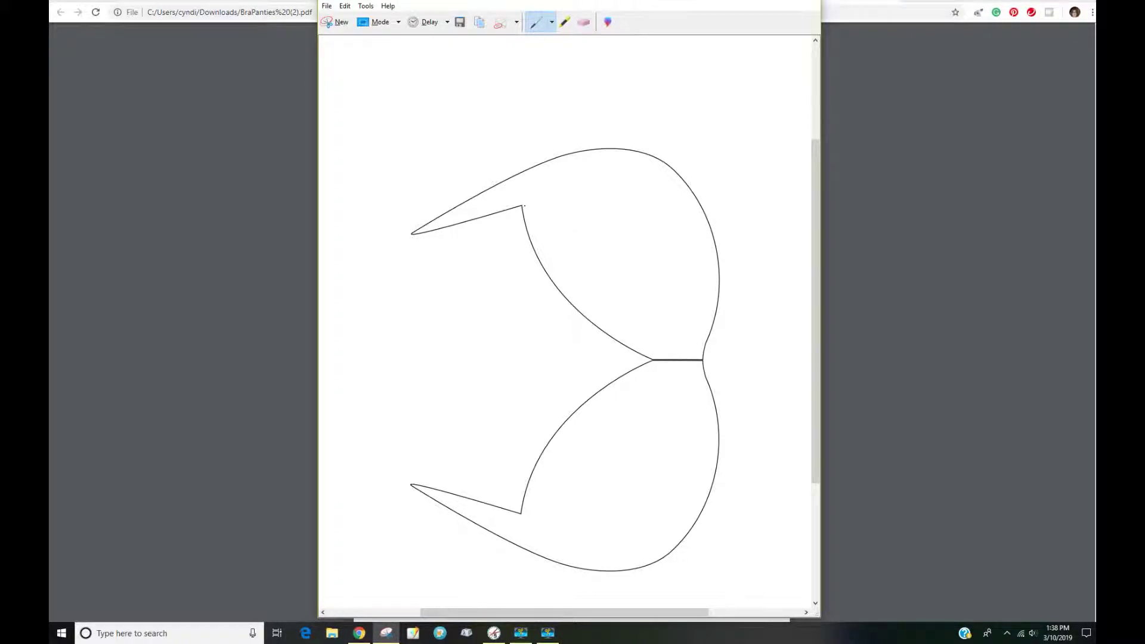
Cancel saving the bra snip and minimise Snipping Tool to show the PDF.
left_click(327, 6)
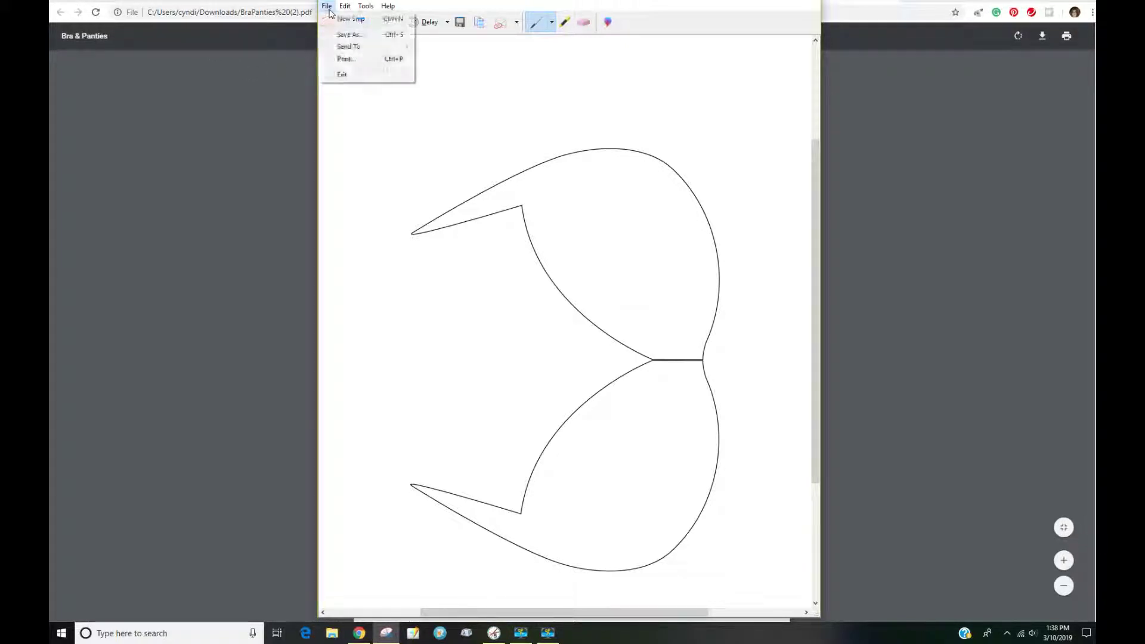
left_click(349, 34)
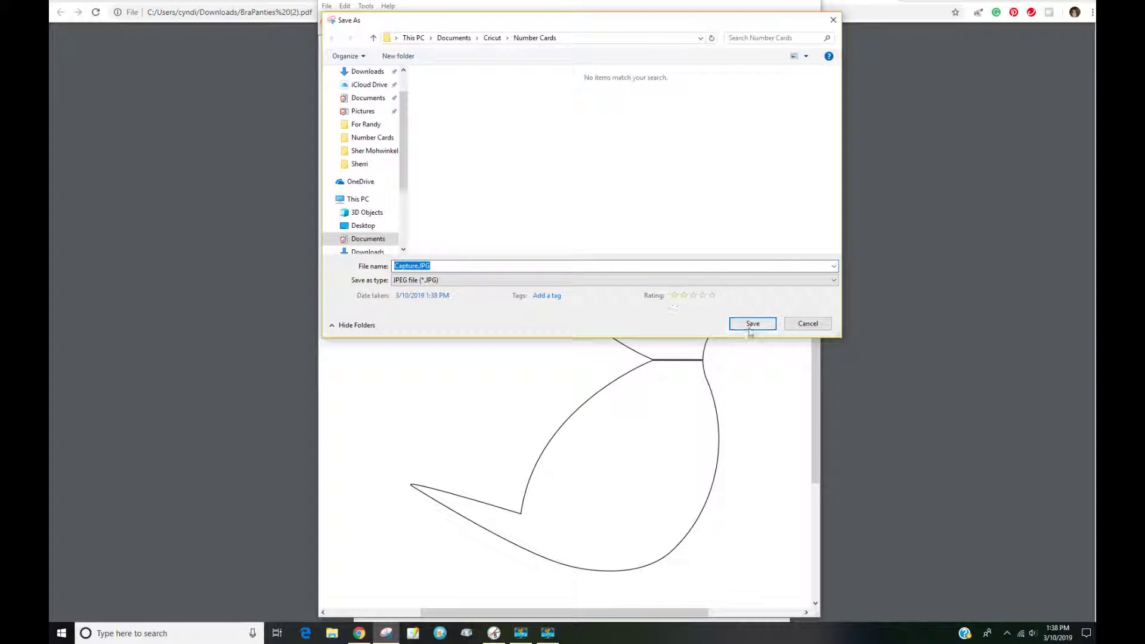
left_click(808, 324)
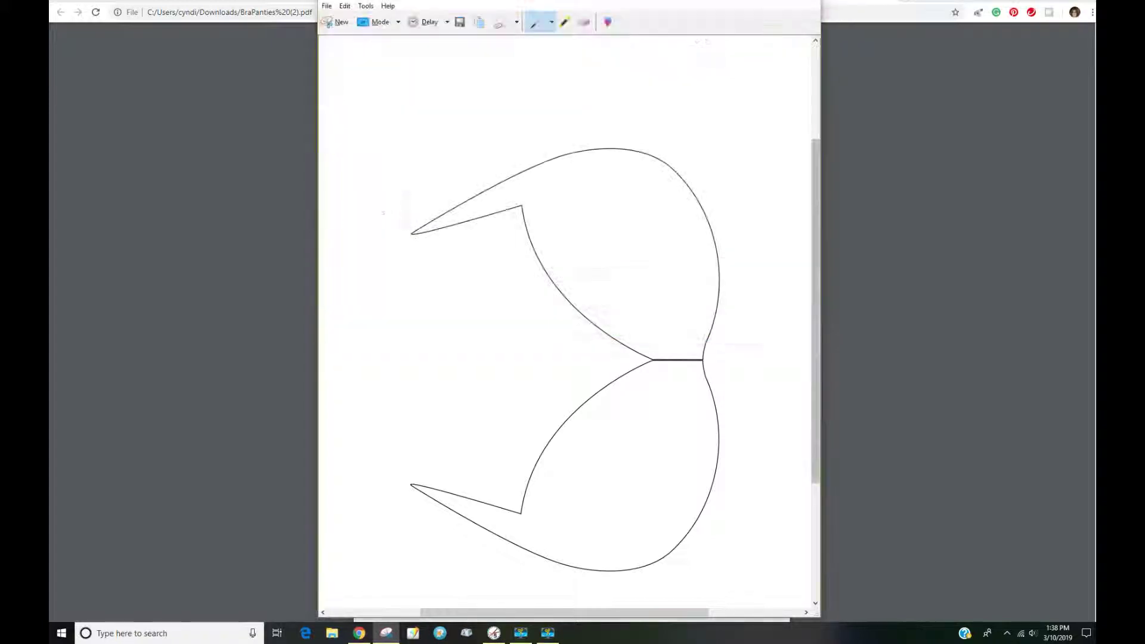
left_click(761, 2)
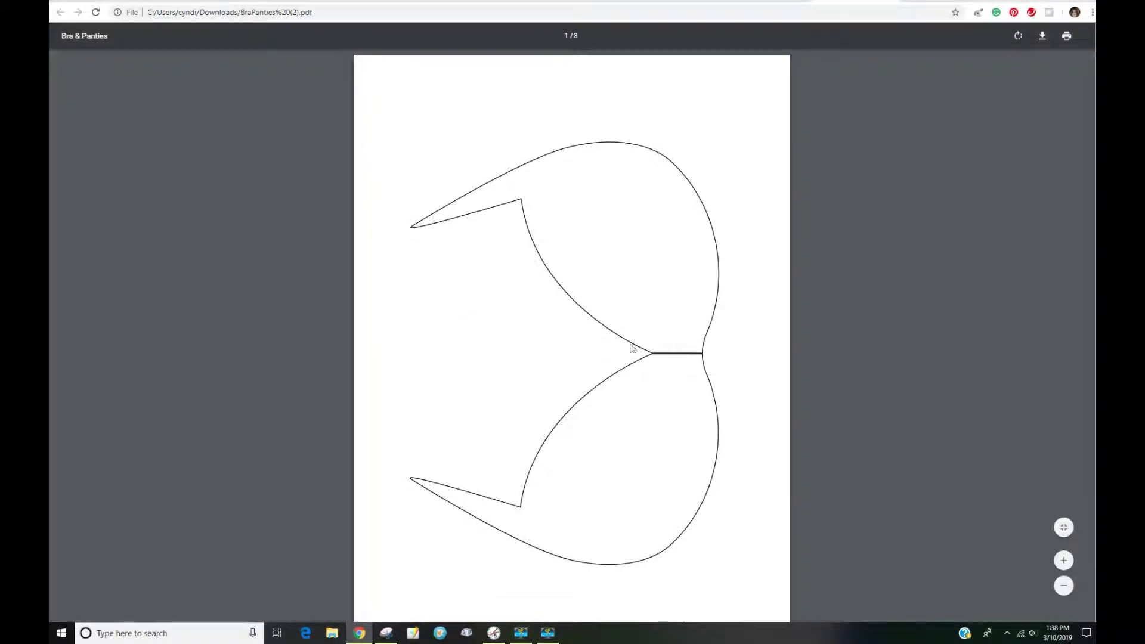
Scroll to page 2 and snip the panty pattern piece.
scroll(620, 456, "down", 7)
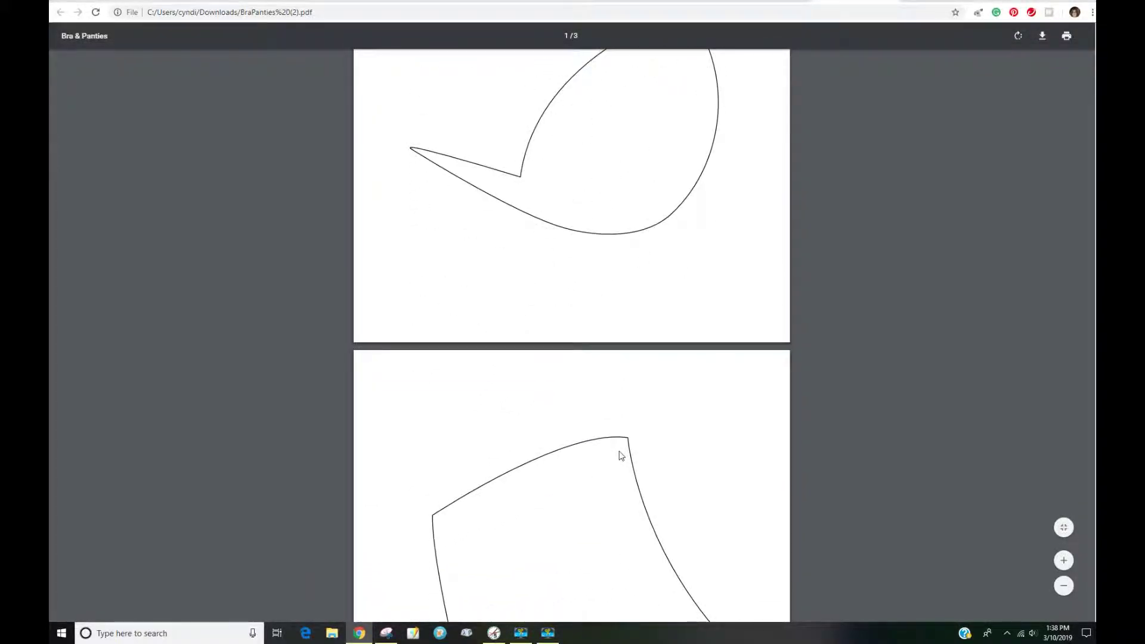
scroll(620, 456, "down", 4)
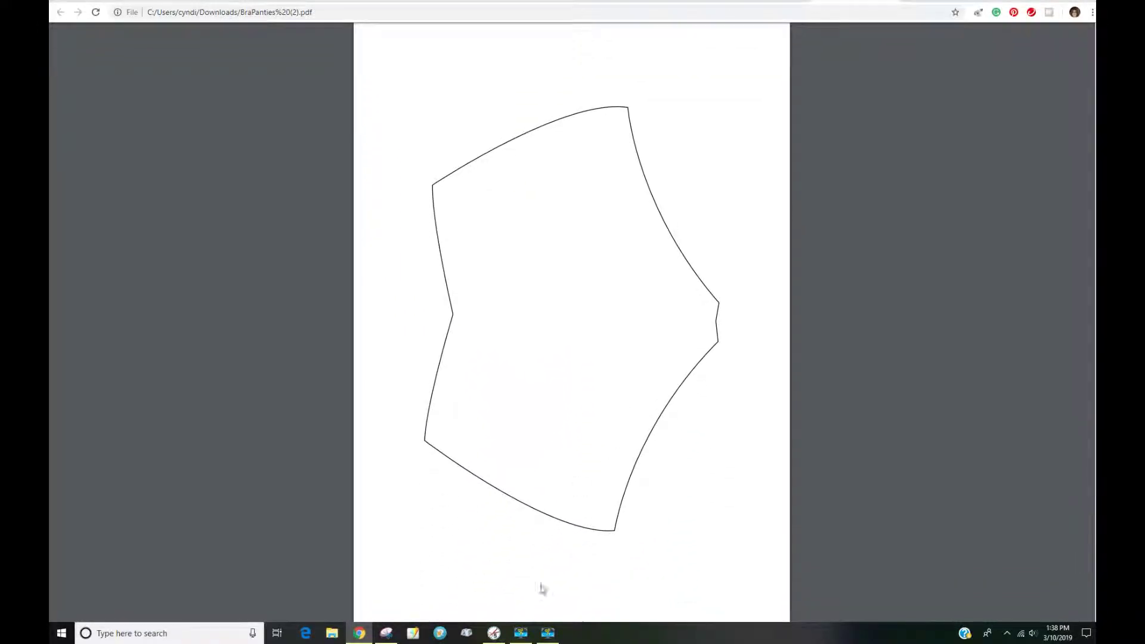
left_click(386, 633)
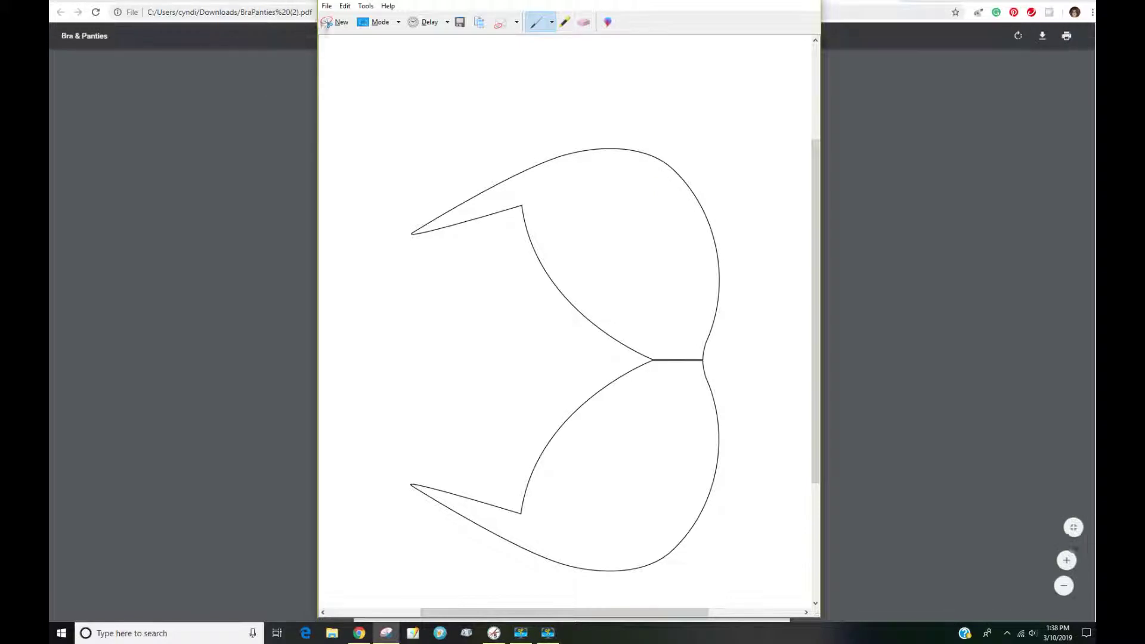
left_click(334, 23)
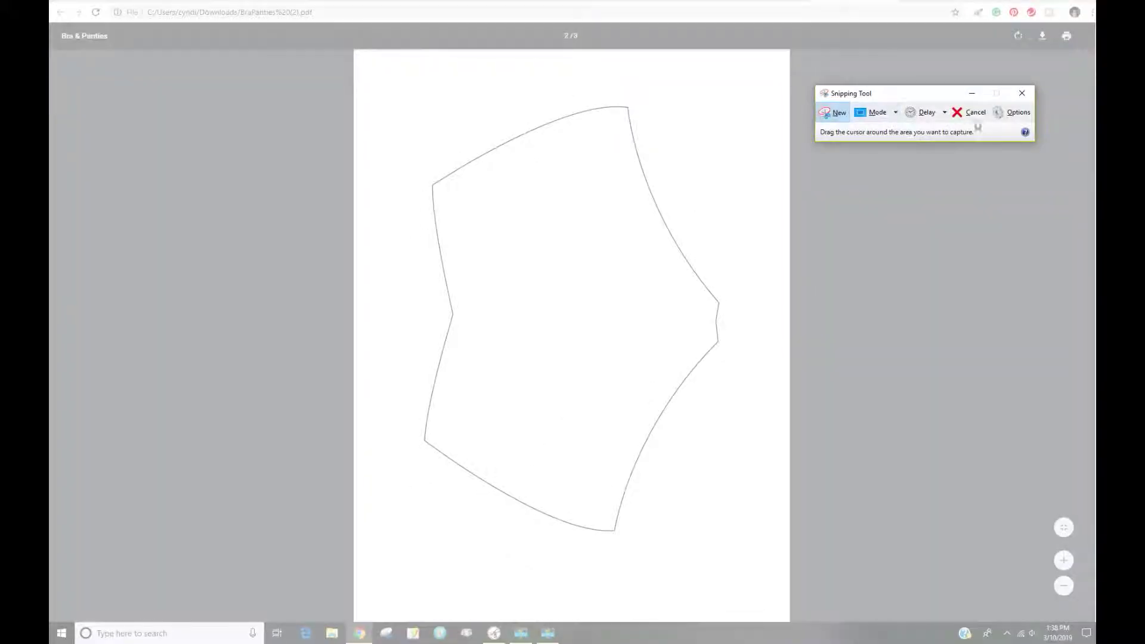
left_click_drag(386, 78, 753, 563)
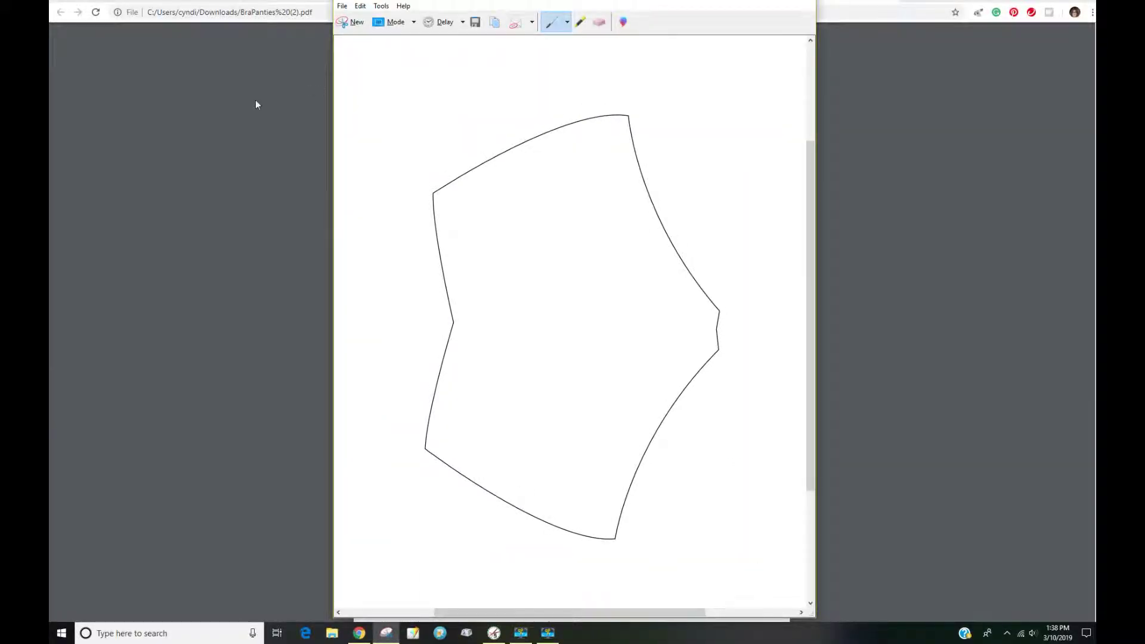
Close the panty snip without saving and return to the blank Cricut canvas.
left_click(342, 6)
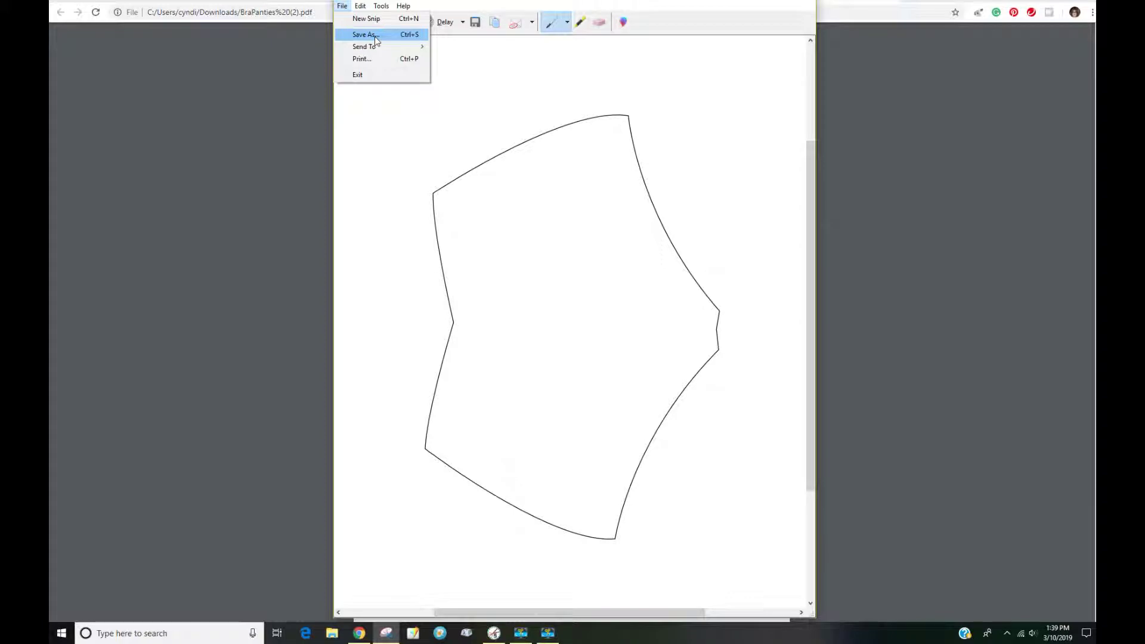
left_click(375, 36)
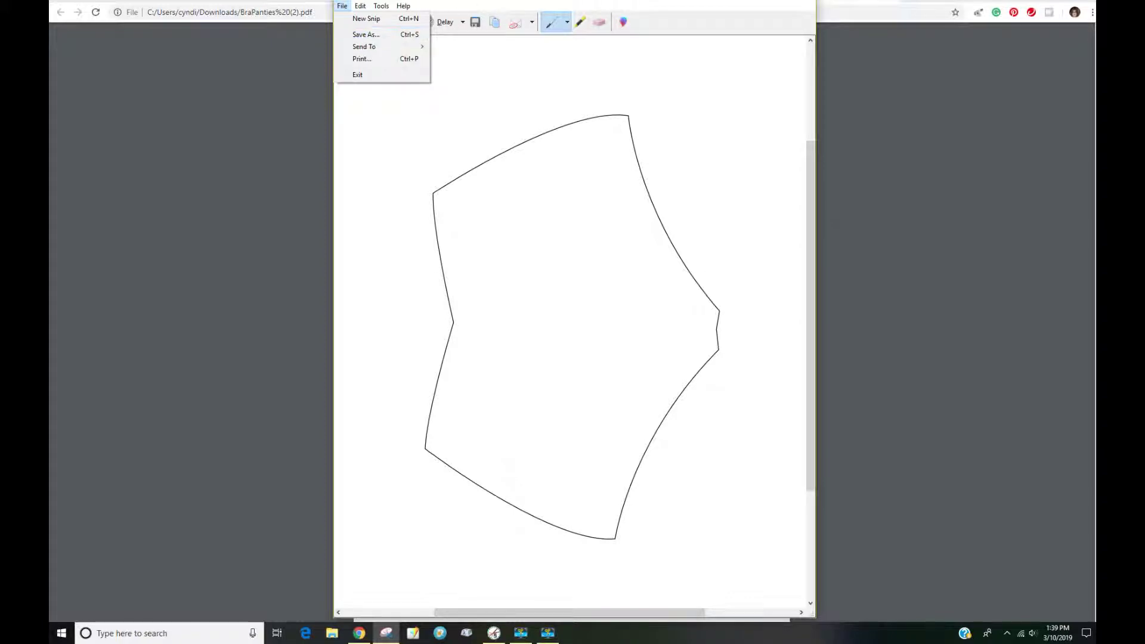
left_click(808, 6)
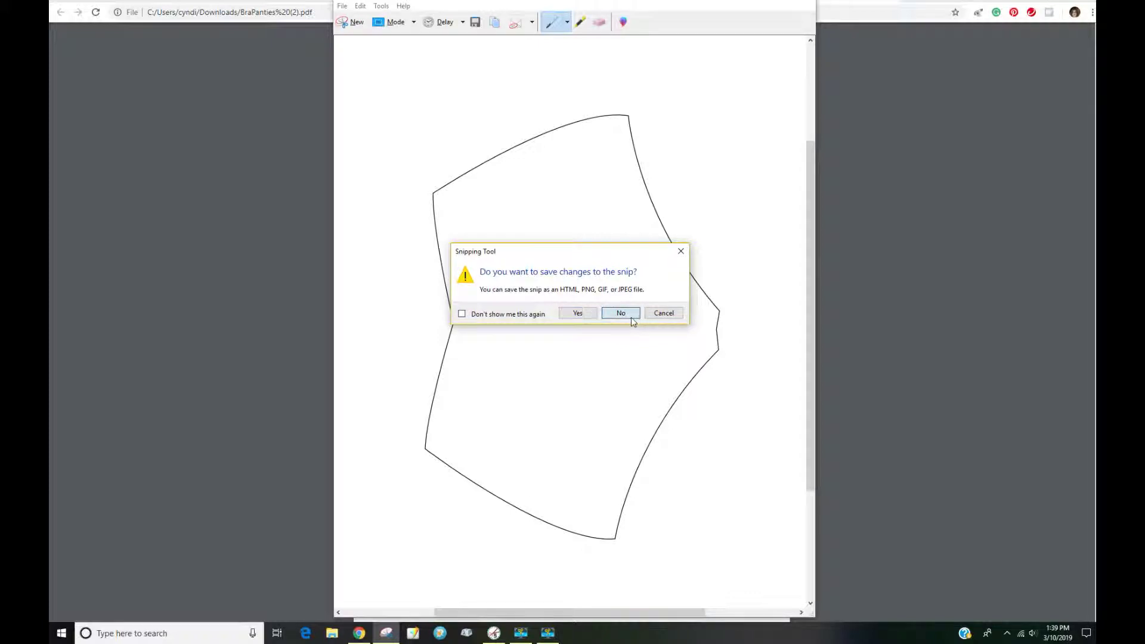
left_click(631, 317)
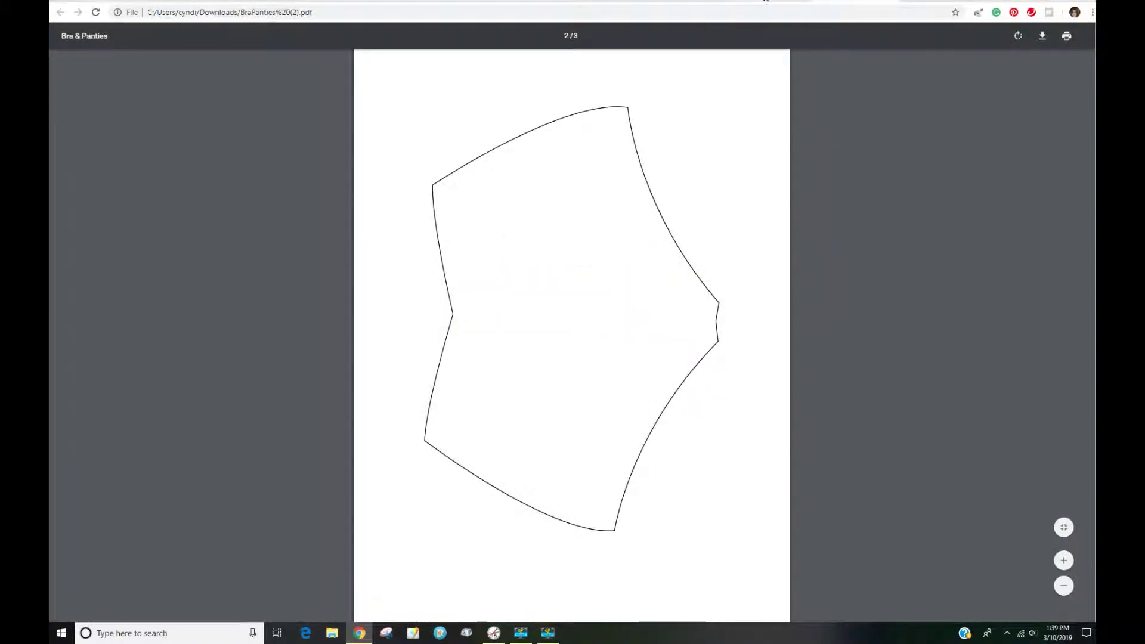
left_click(697, 1)
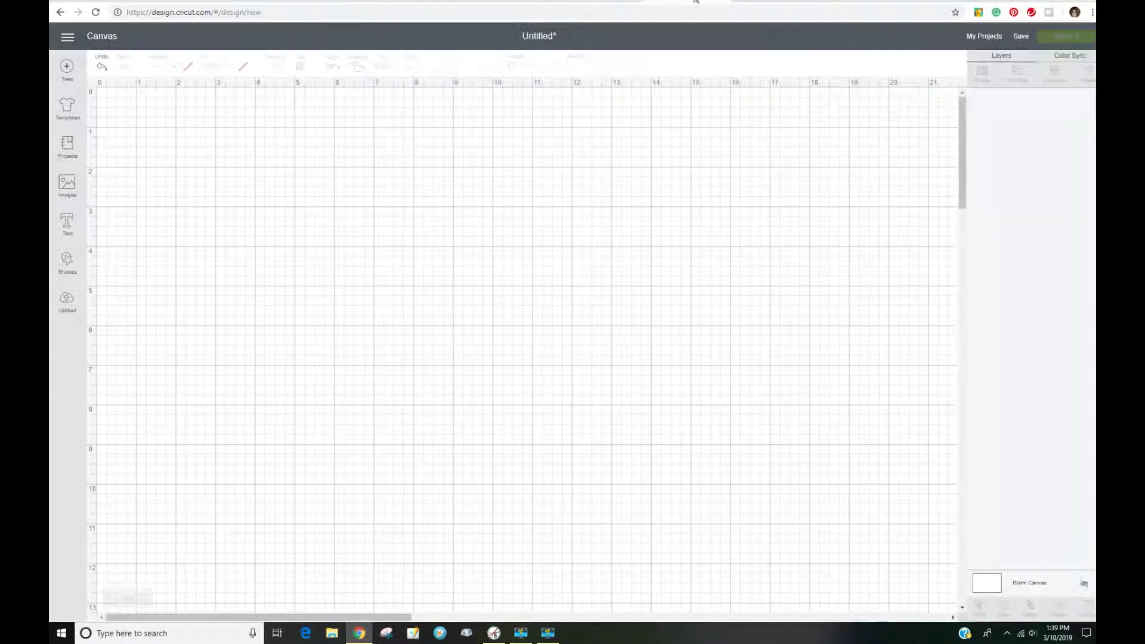
Load bra.JPG from the computer into a new Cricut image upload.
left_click(66, 300)
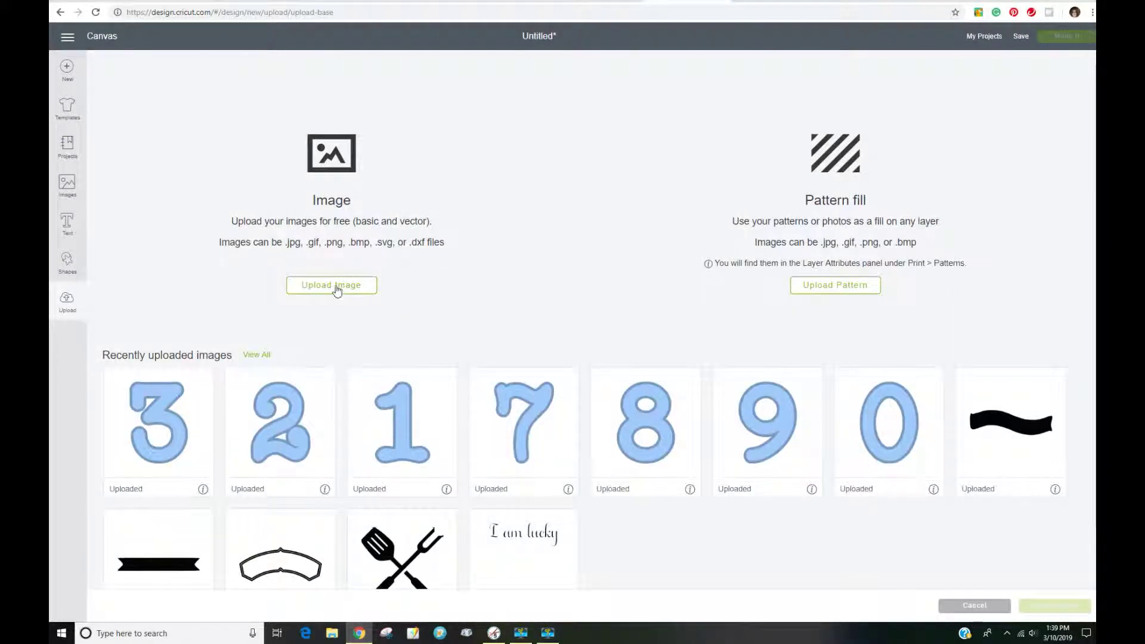
left_click(335, 286)
left_click(618, 316)
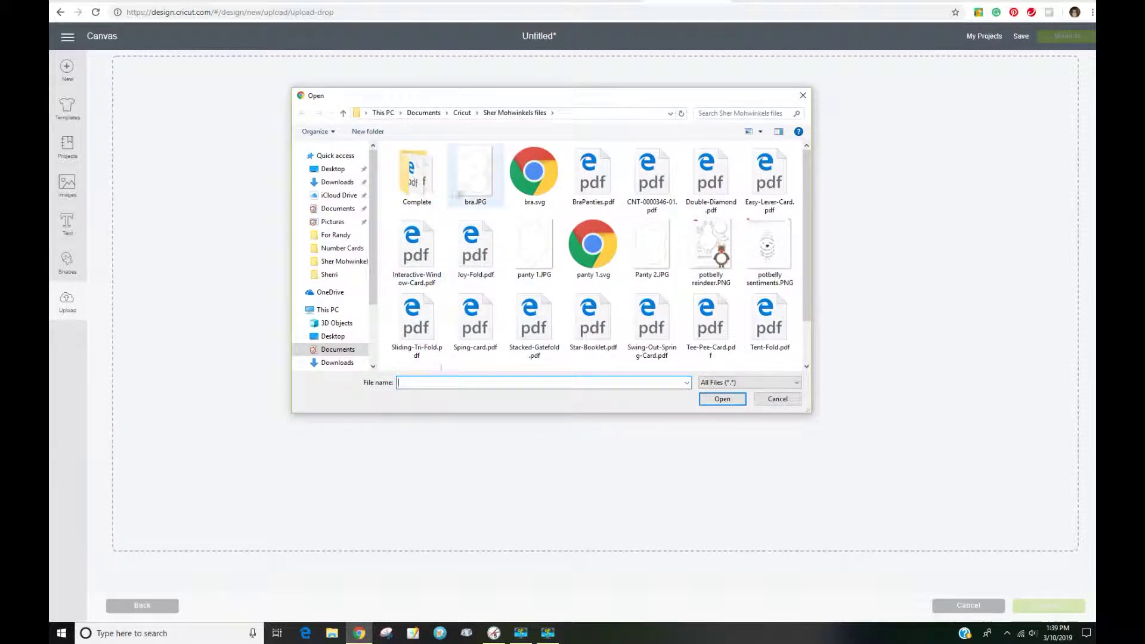
left_click(473, 180)
left_click(722, 398)
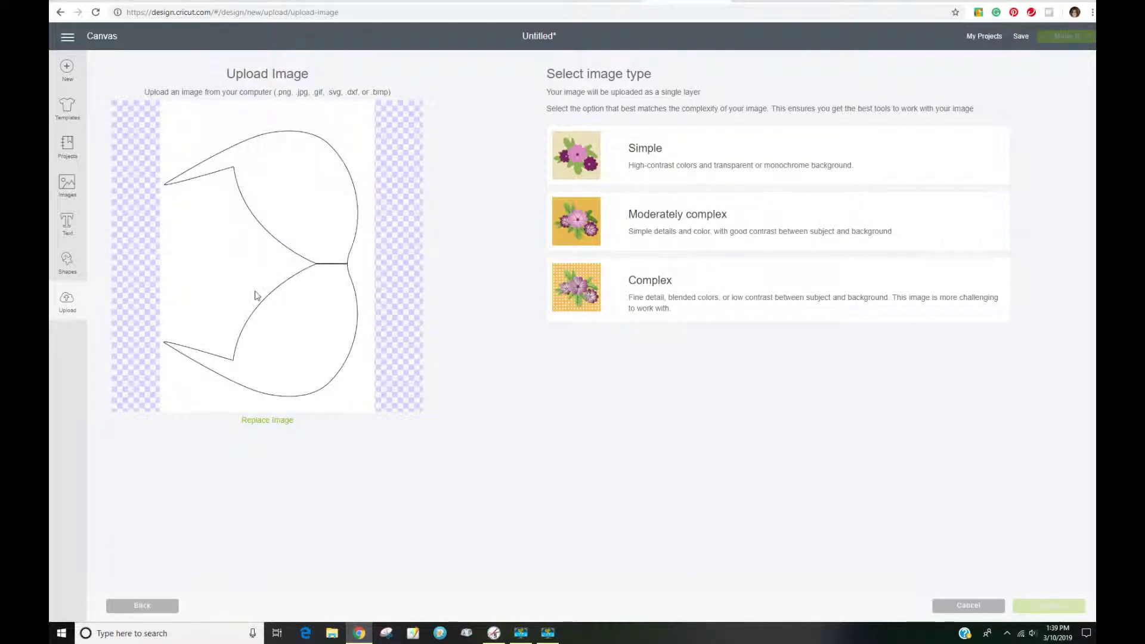
Set the bra image type to Simple, erase its white background, and check the preview.
left_click(728, 151)
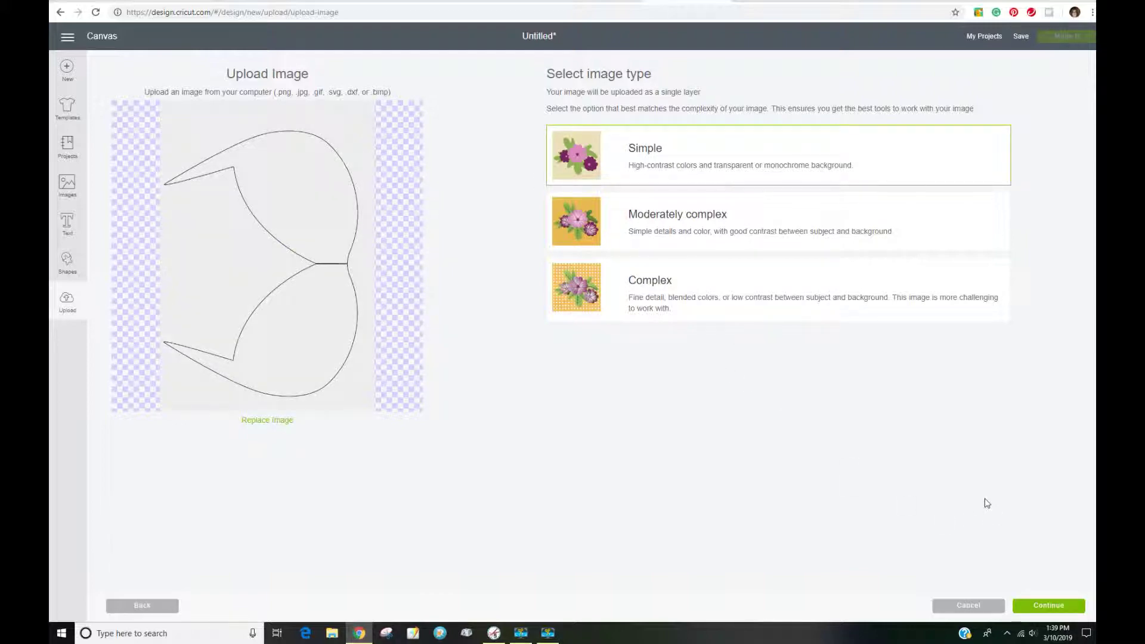
left_click(1047, 606)
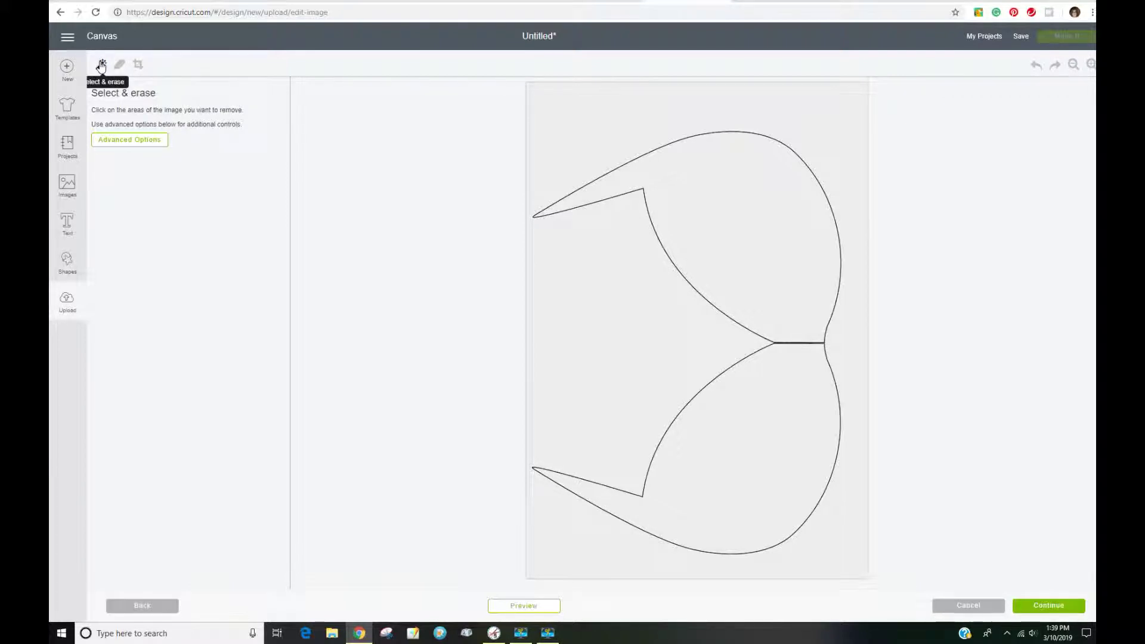
left_click(562, 123)
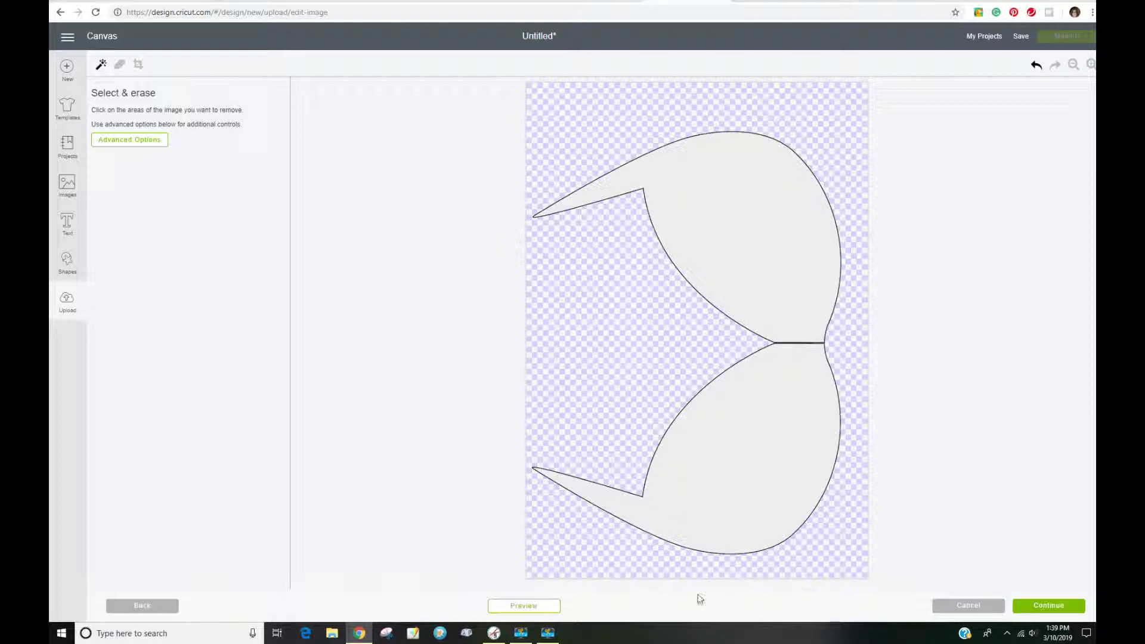
left_click(532, 607)
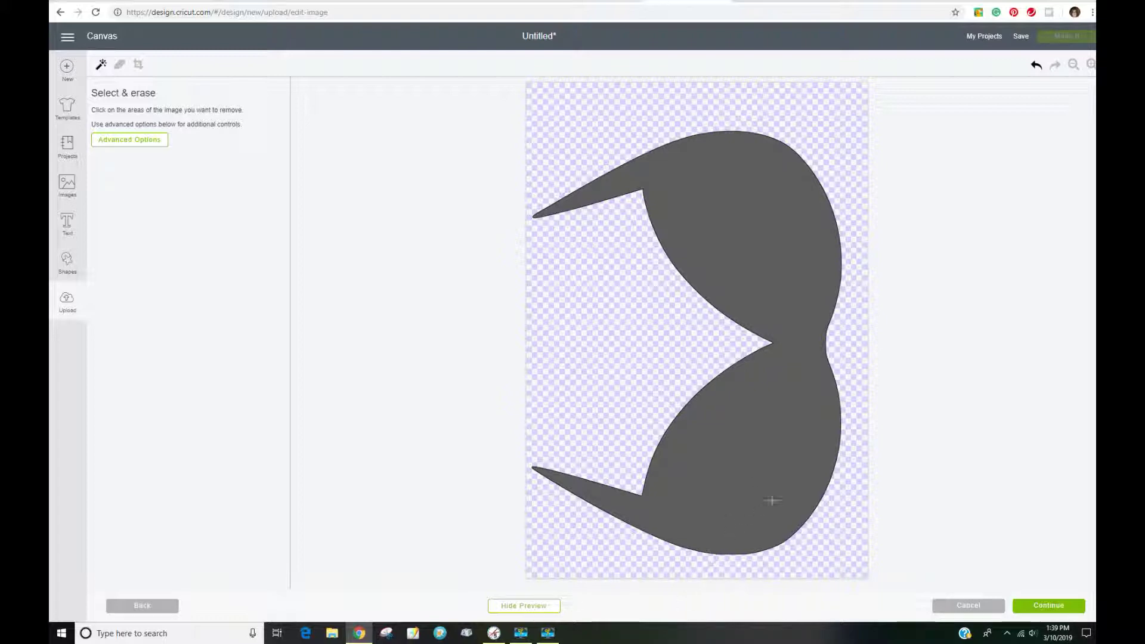
left_click(539, 606)
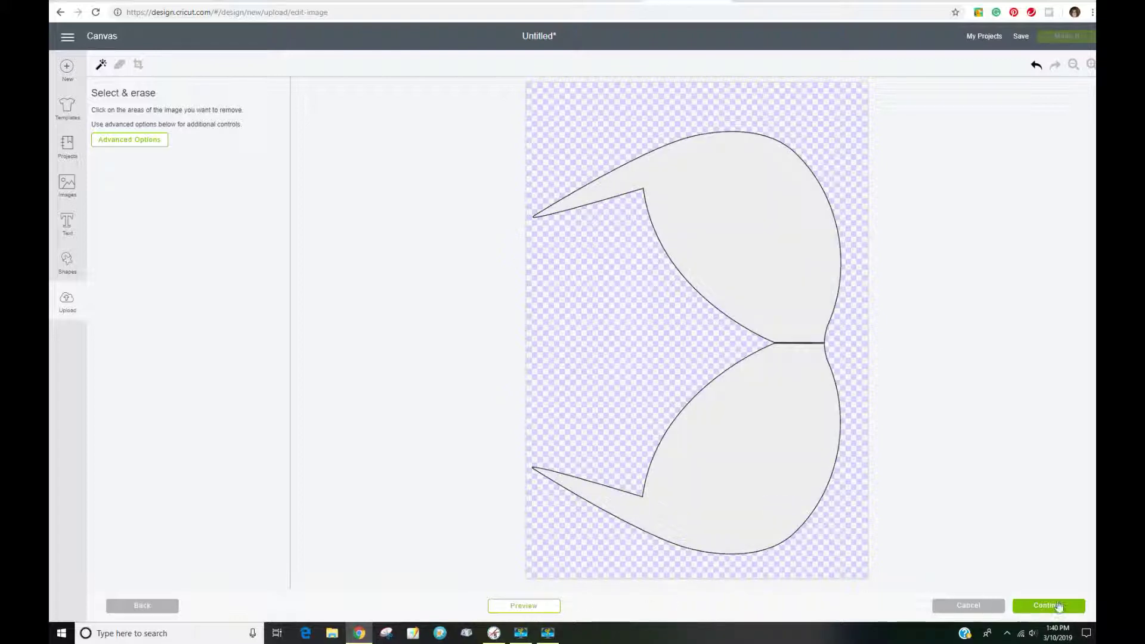
Save the bra upload as a cut image named 'bra'.
left_click(1064, 607)
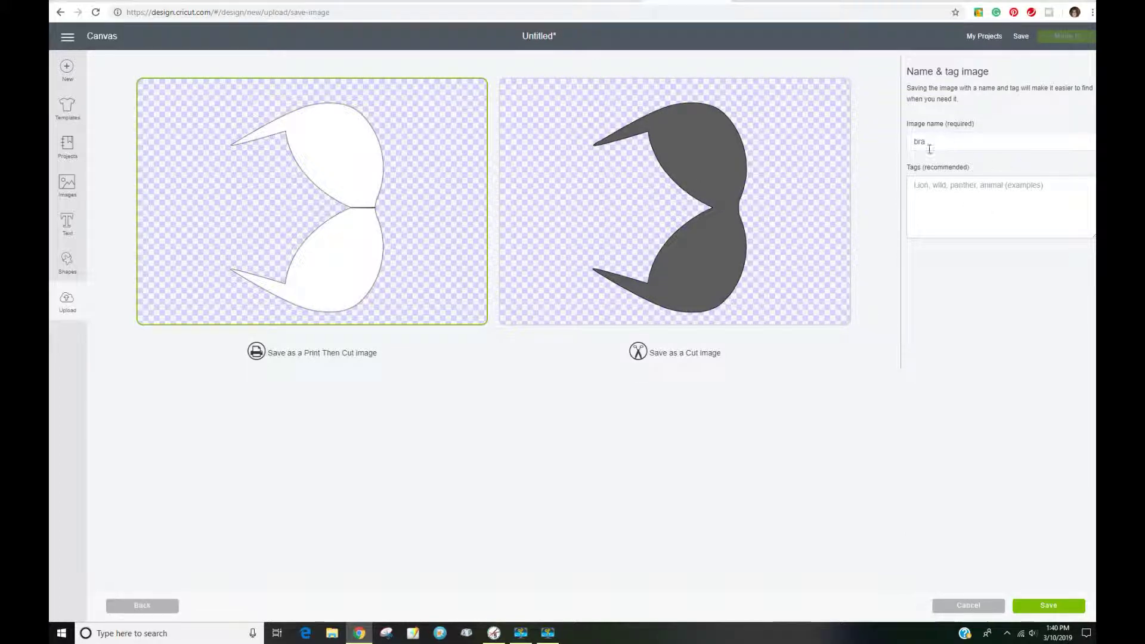
left_click(715, 249)
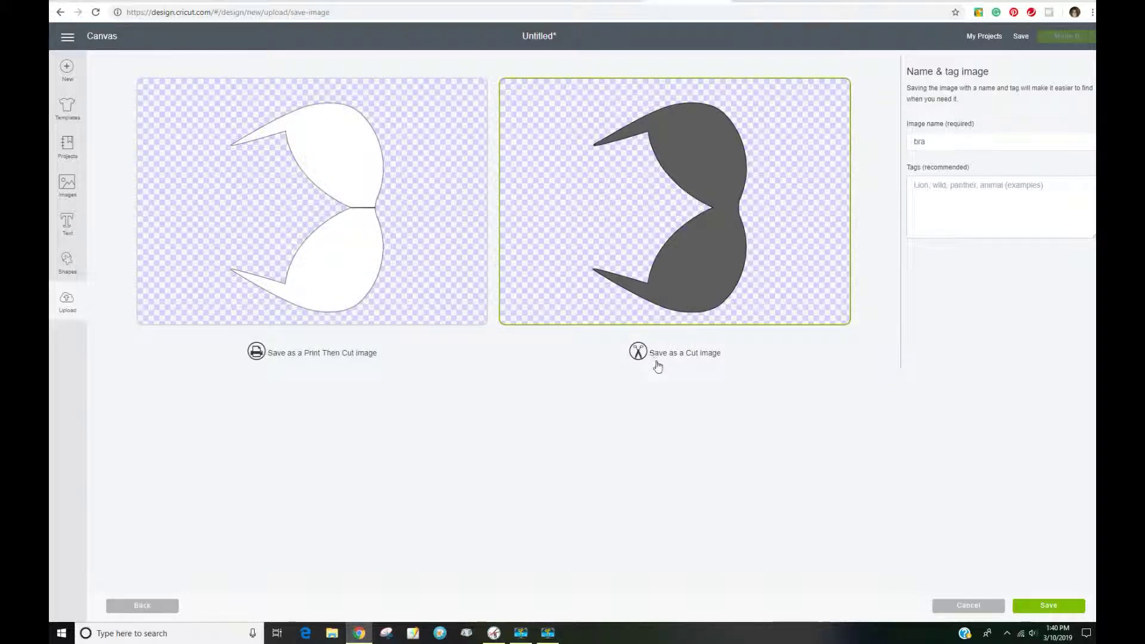
left_click(1068, 612)
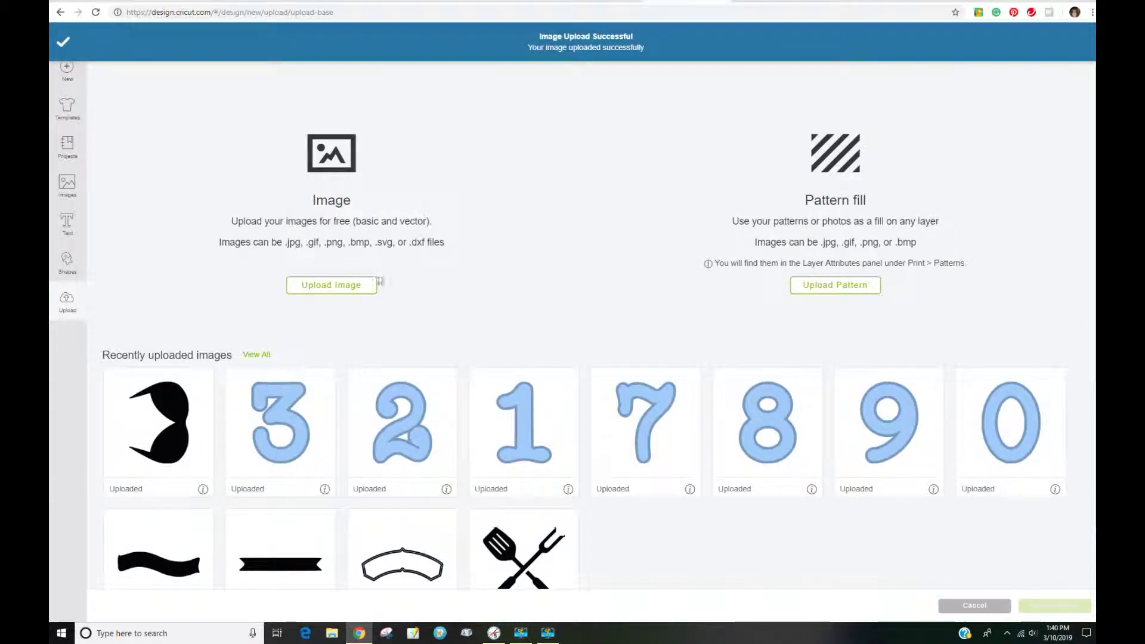
Load panty 1.JPG into a new image upload.
left_click(333, 286)
left_click(580, 322)
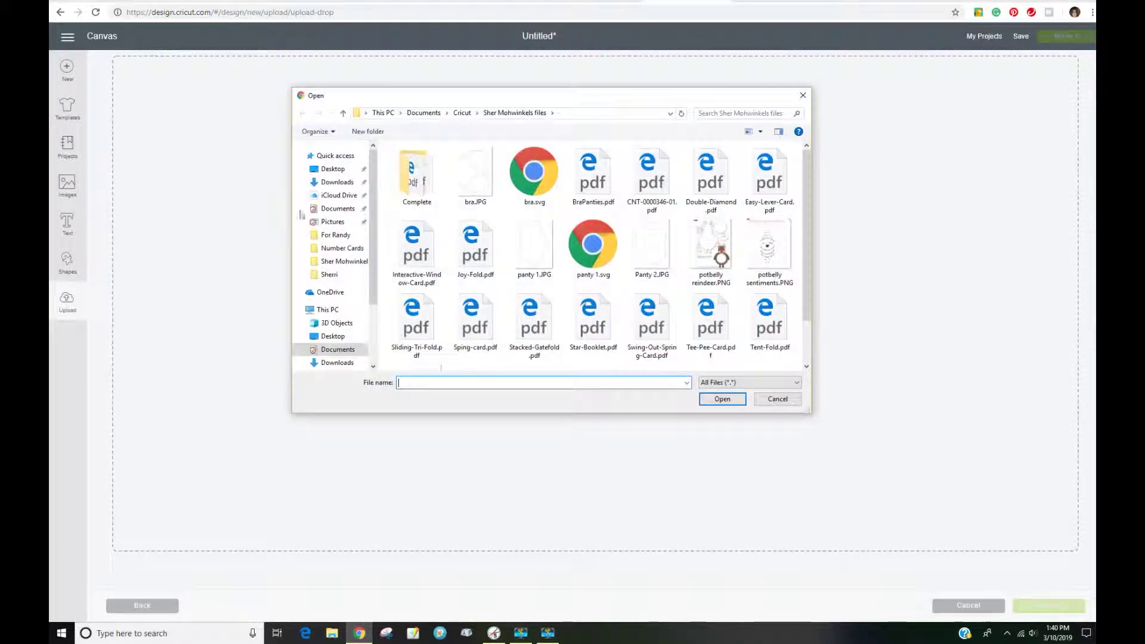
left_click(533, 248)
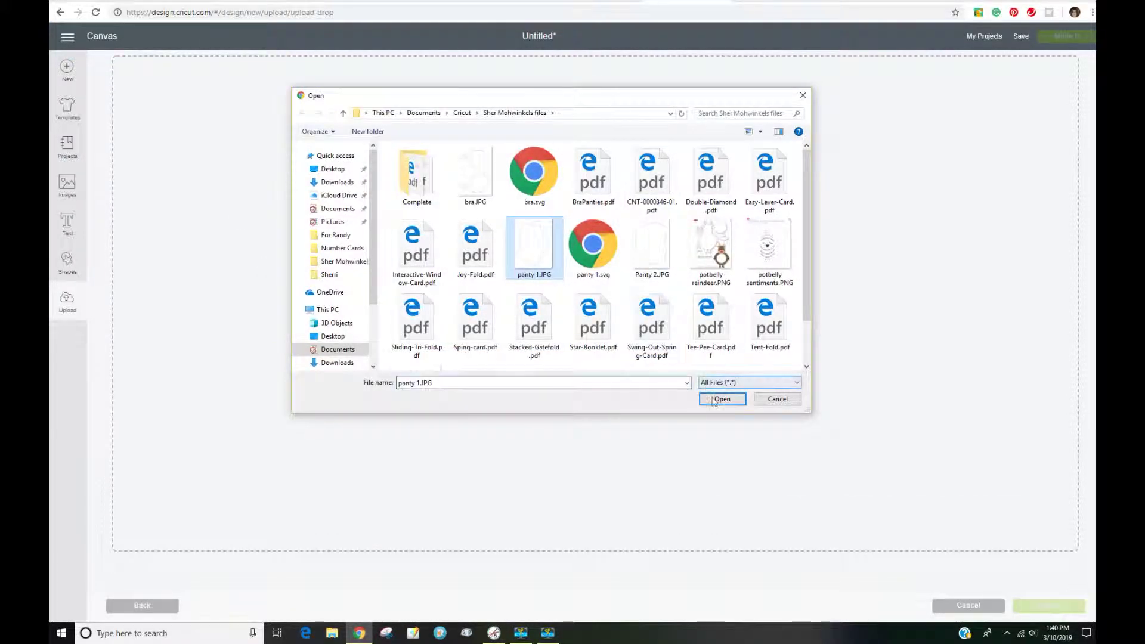
left_click(722, 399)
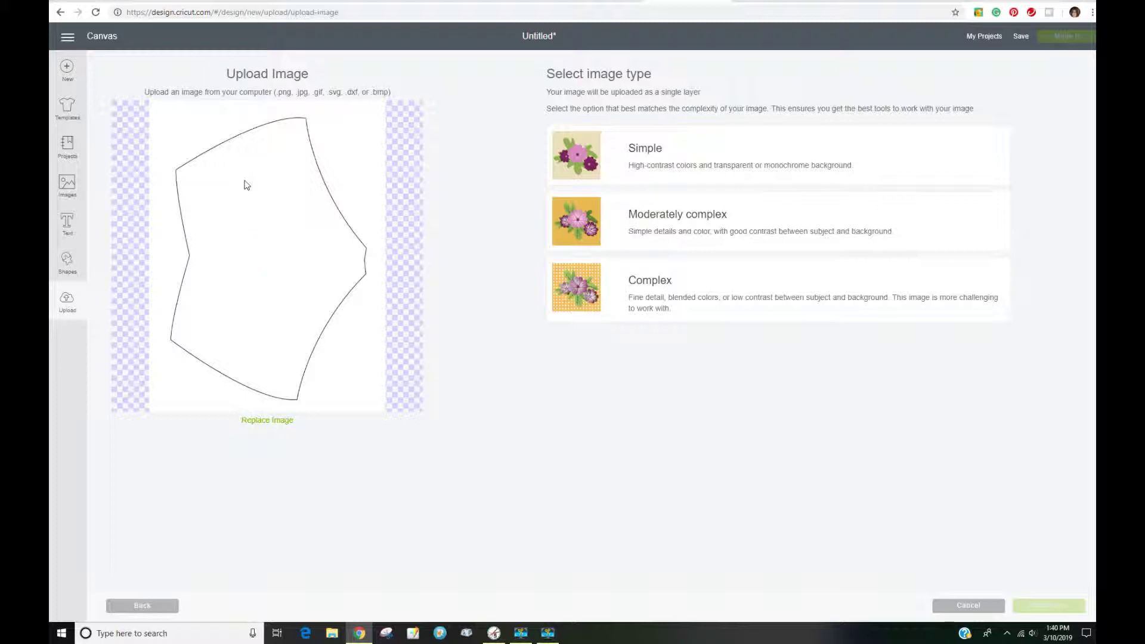
Mark panty 1 as Simple, erase its background, and save it as a cut image.
left_click(754, 164)
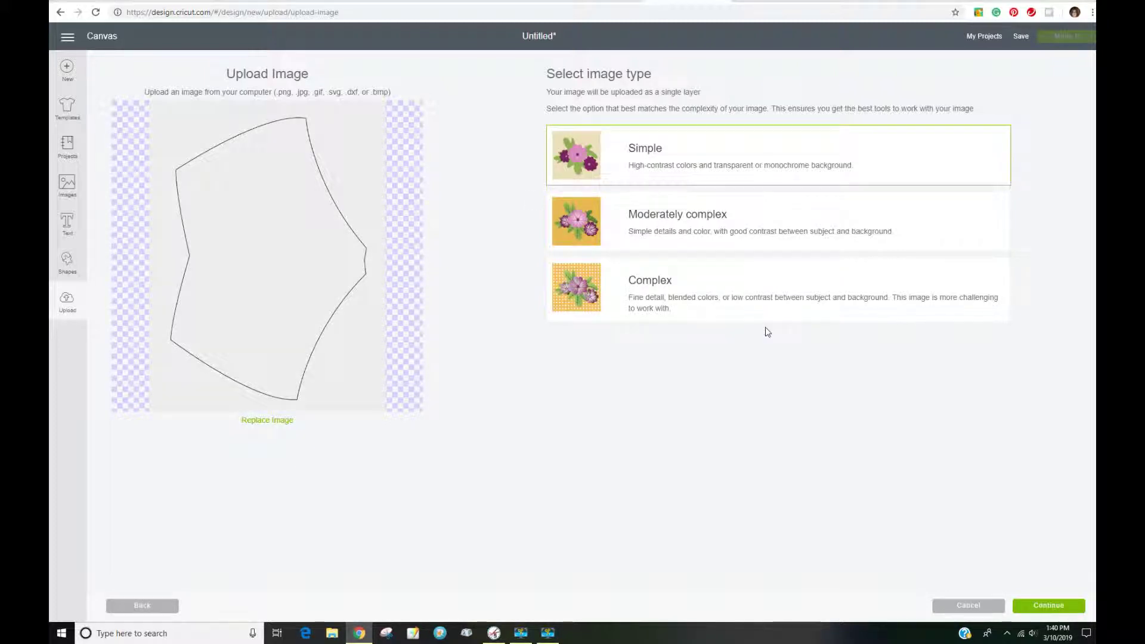
left_click(1034, 606)
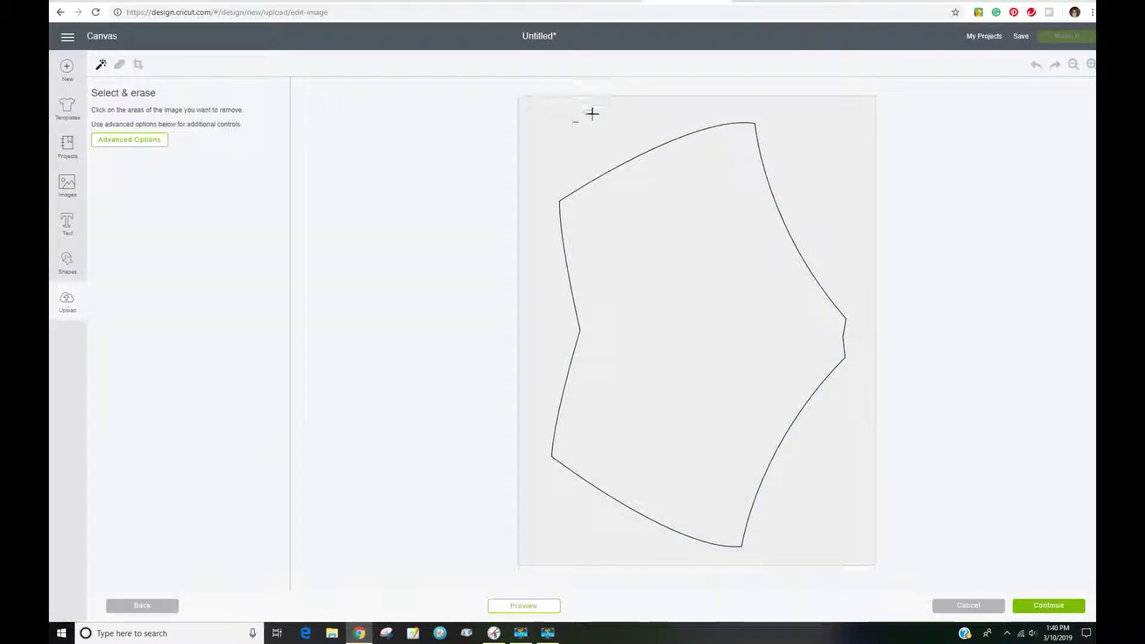
left_click(613, 155)
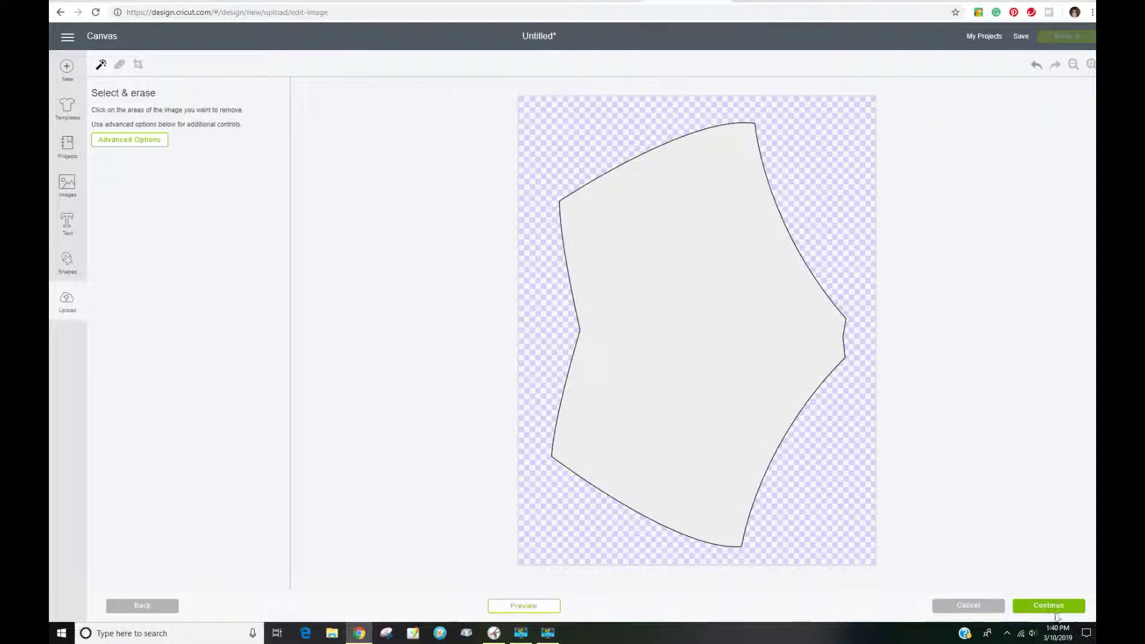
left_click(1057, 606)
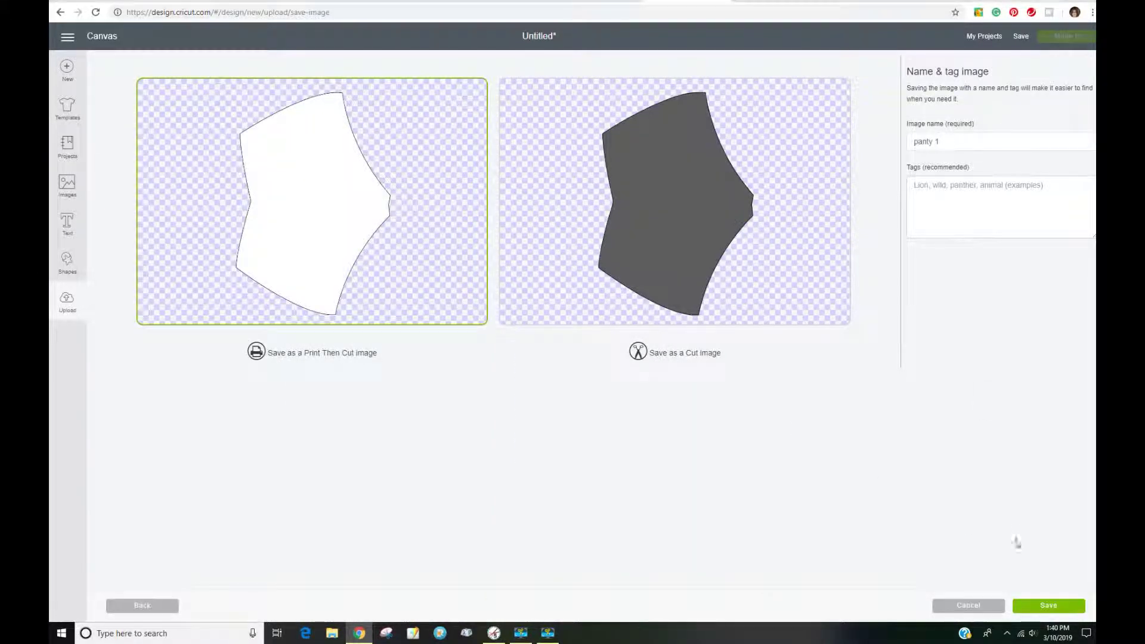
left_click(805, 282)
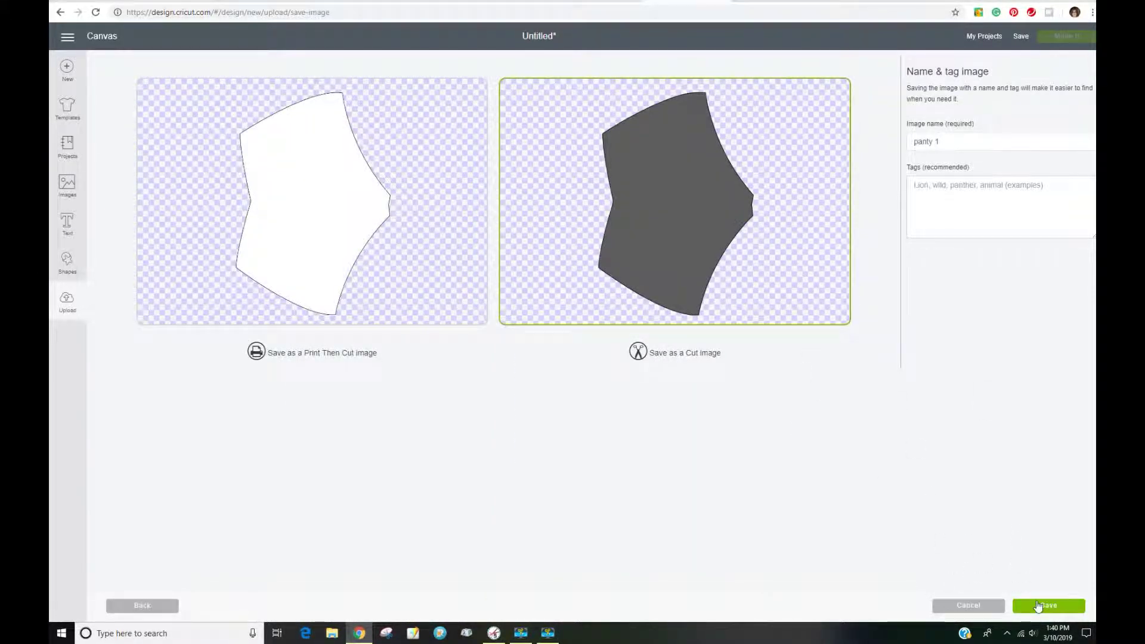
left_click(1038, 606)
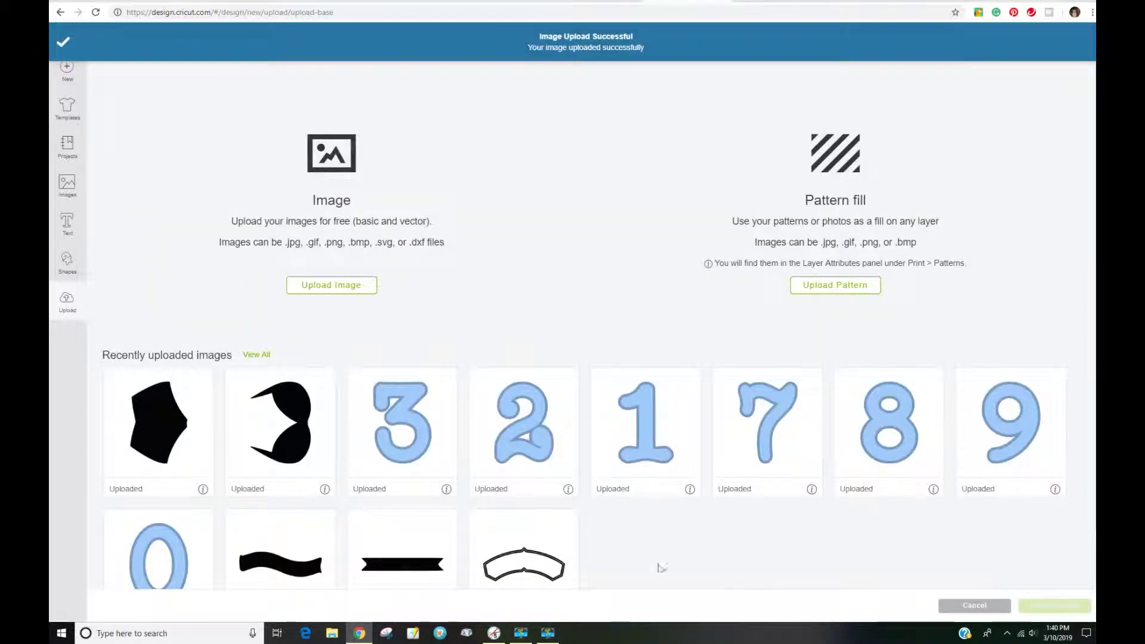
Load Panty 2.JPG into a new image upload.
left_click(329, 286)
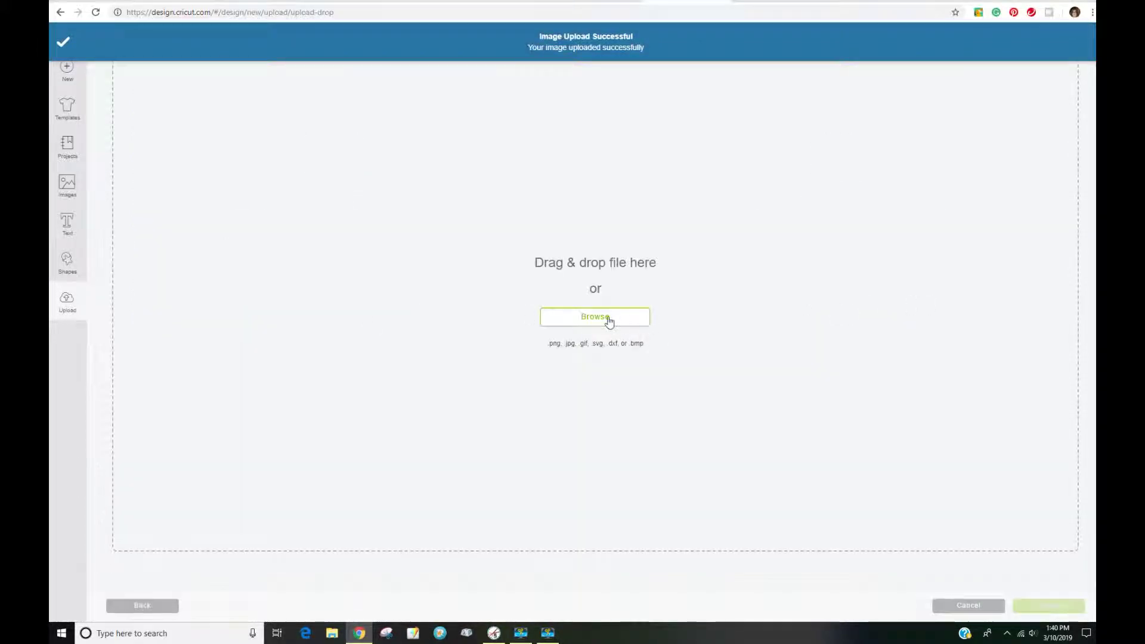
left_click(608, 321)
left_click(653, 250)
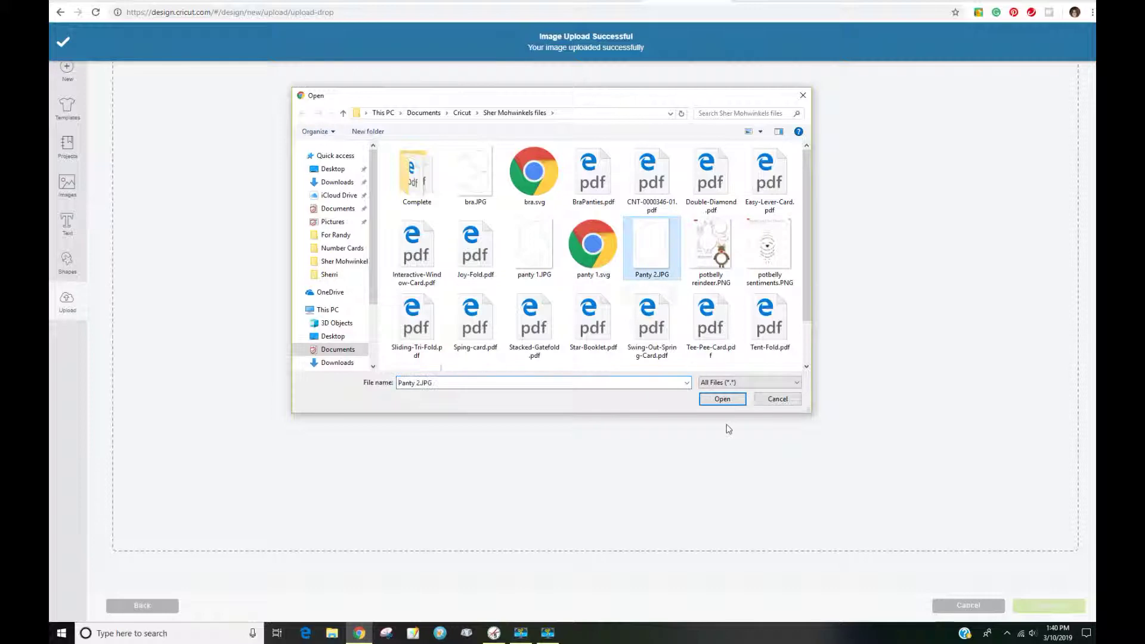
left_click(722, 399)
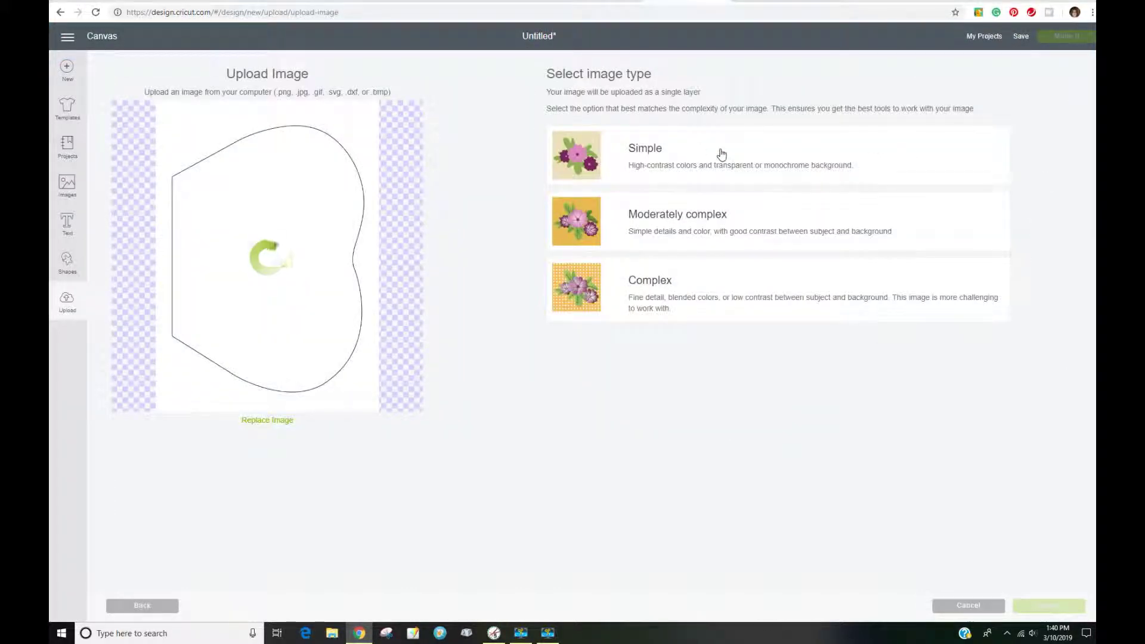
Save Panty 2 as a Simple cut image with background erased, then select it.
left_click(721, 154)
left_click(1067, 605)
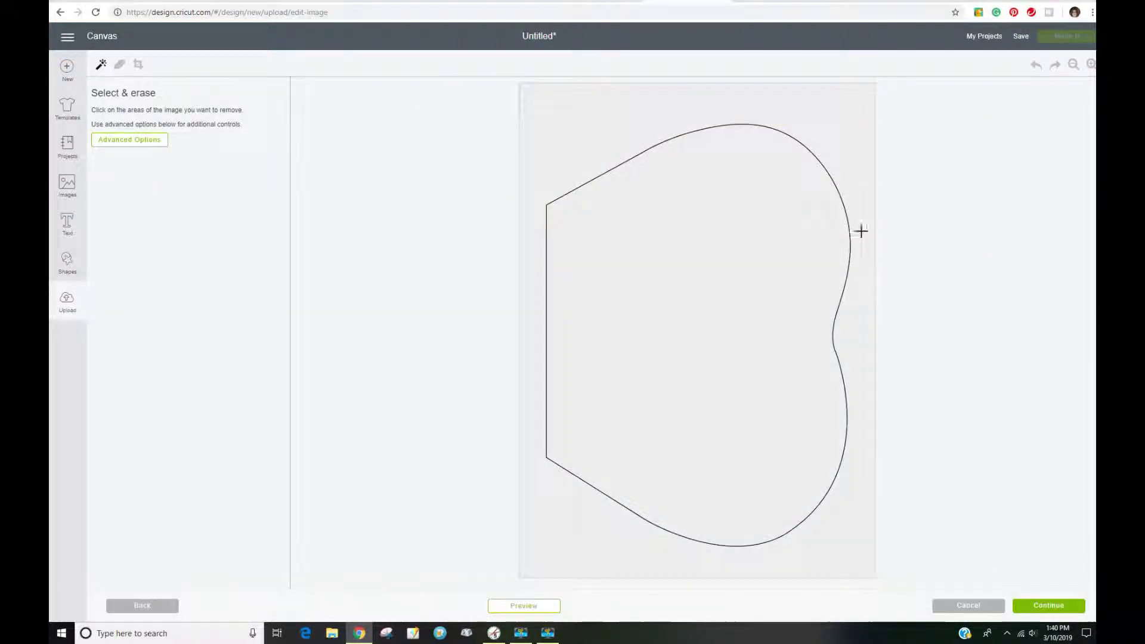
left_click(867, 239)
left_click(1048, 605)
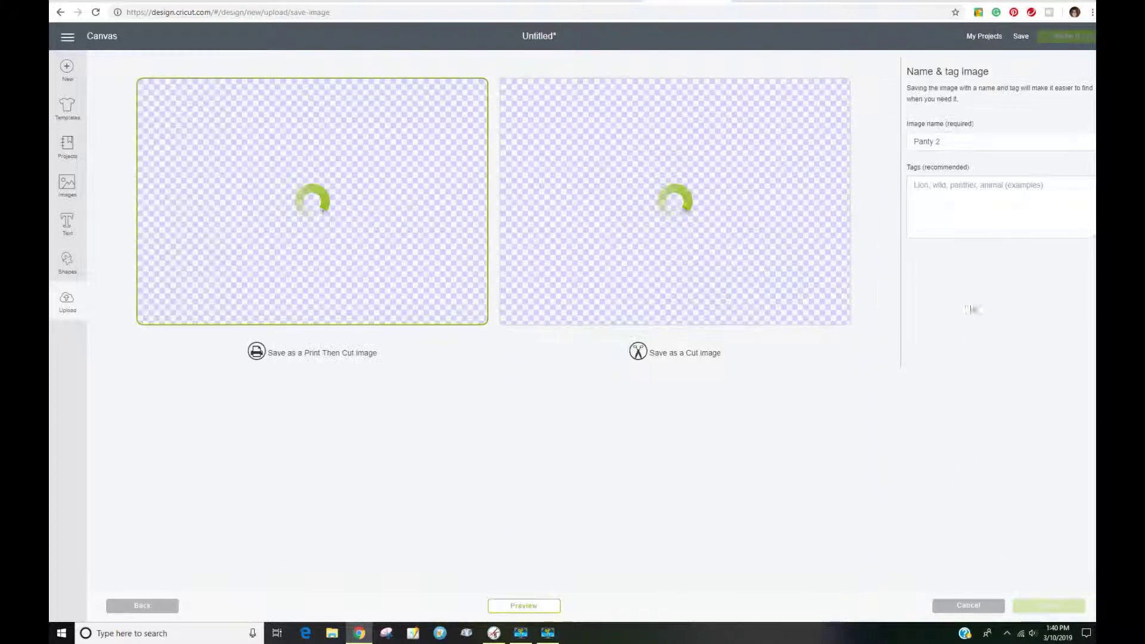
left_click(812, 319)
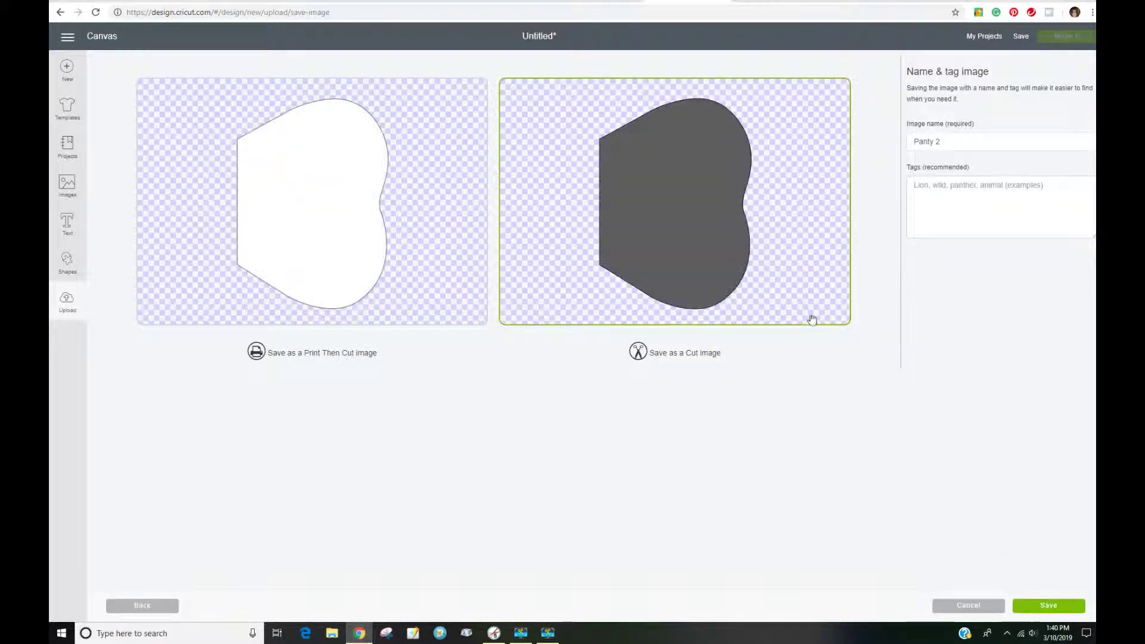
left_click(1030, 605)
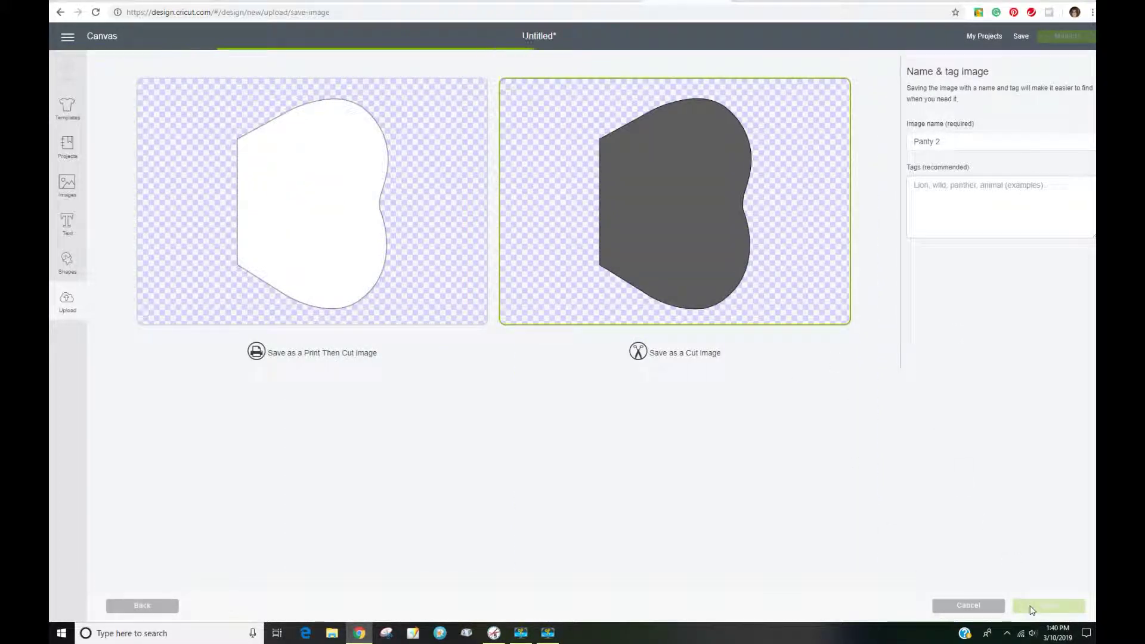
left_click(202, 456)
Insert the Panty 2, panty 1 and bra images and arrange them in a row.
left_click(310, 443)
left_click(418, 441)
left_click(1047, 608)
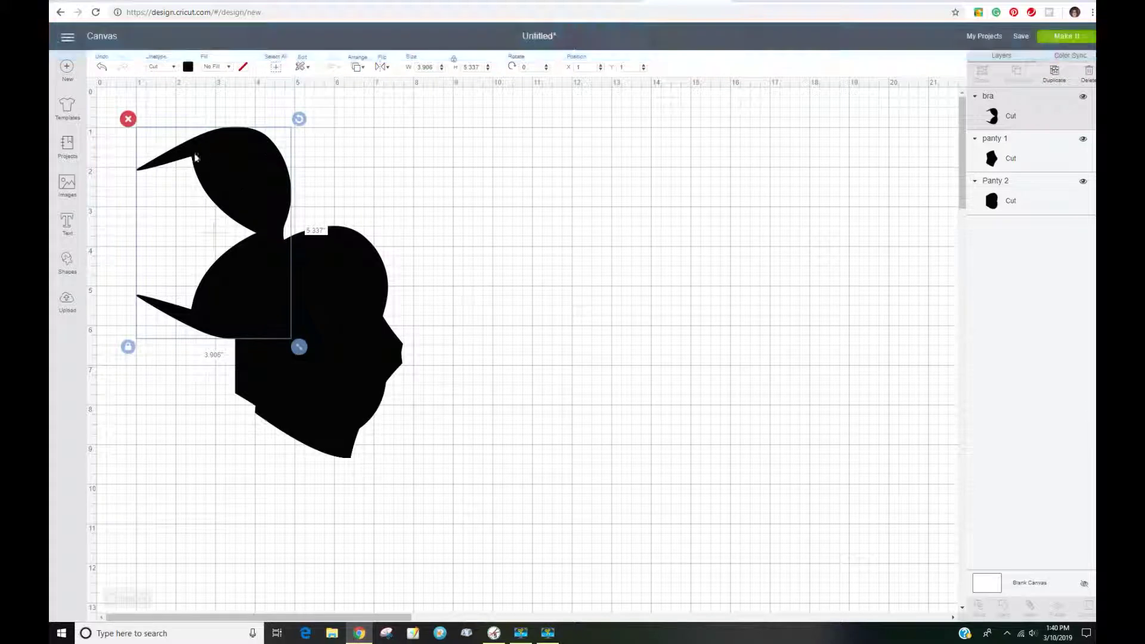
left_click_drag(209, 157, 582, 250)
left_click_drag(311, 345, 745, 302)
left_click_drag(659, 320, 587, 327)
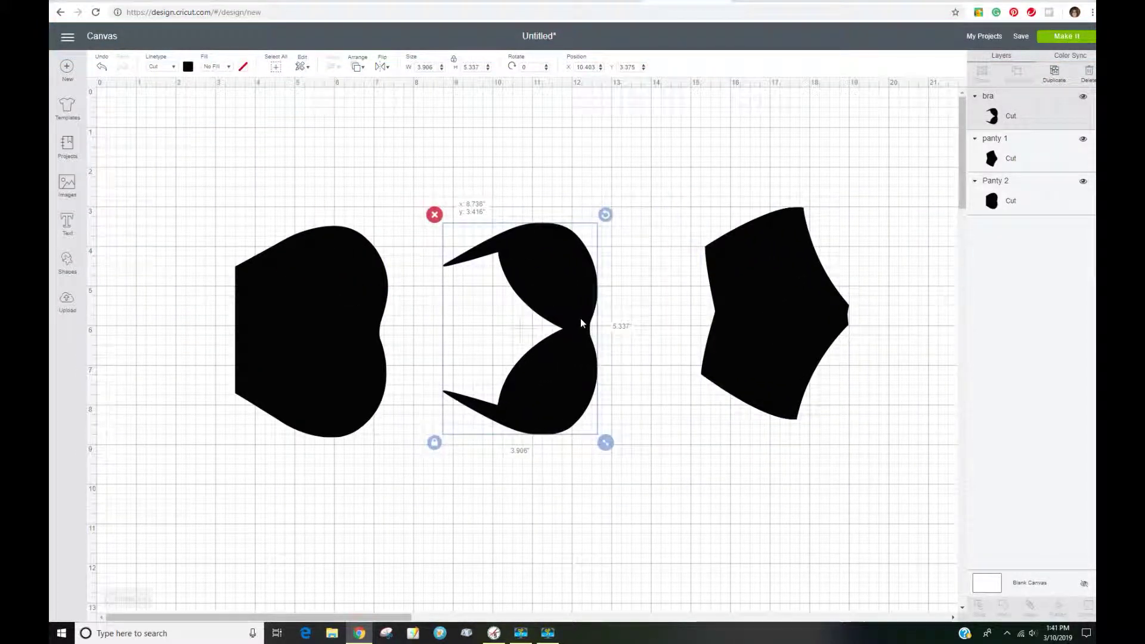
left_click_drag(823, 331, 760, 349)
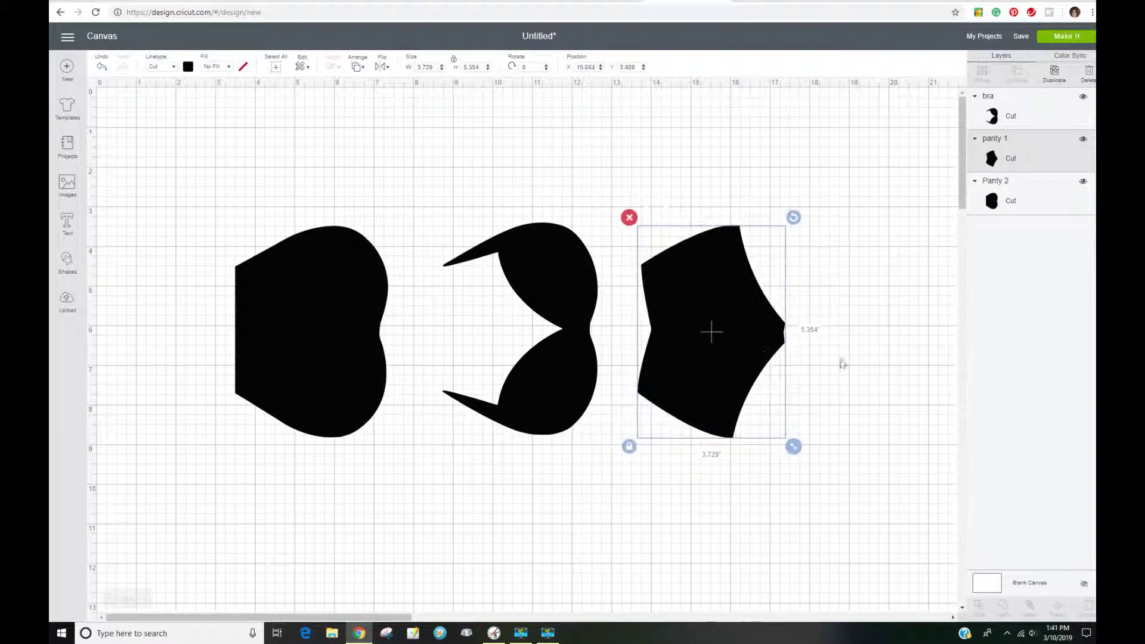
left_click(838, 360)
Enlarge all three pieces together to 17.868 in wide and stack panty 1 onto Panty 2.
left_click_drag(164, 192, 947, 599)
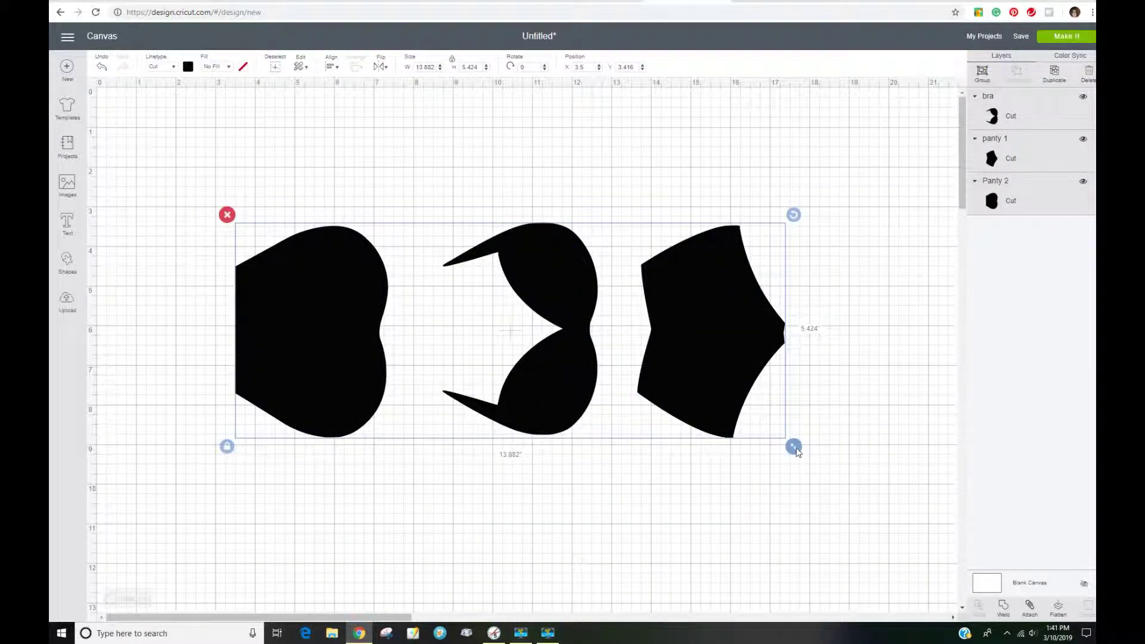
left_click_drag(793, 445, 950, 508)
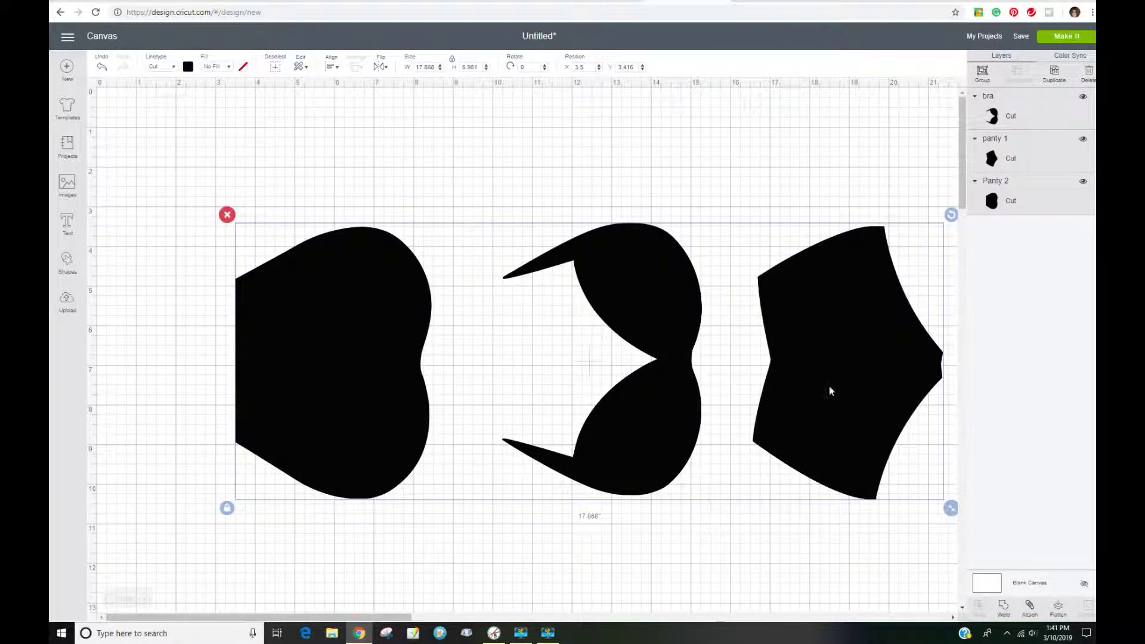
left_click(614, 158)
left_click_drag(856, 354, 335, 355)
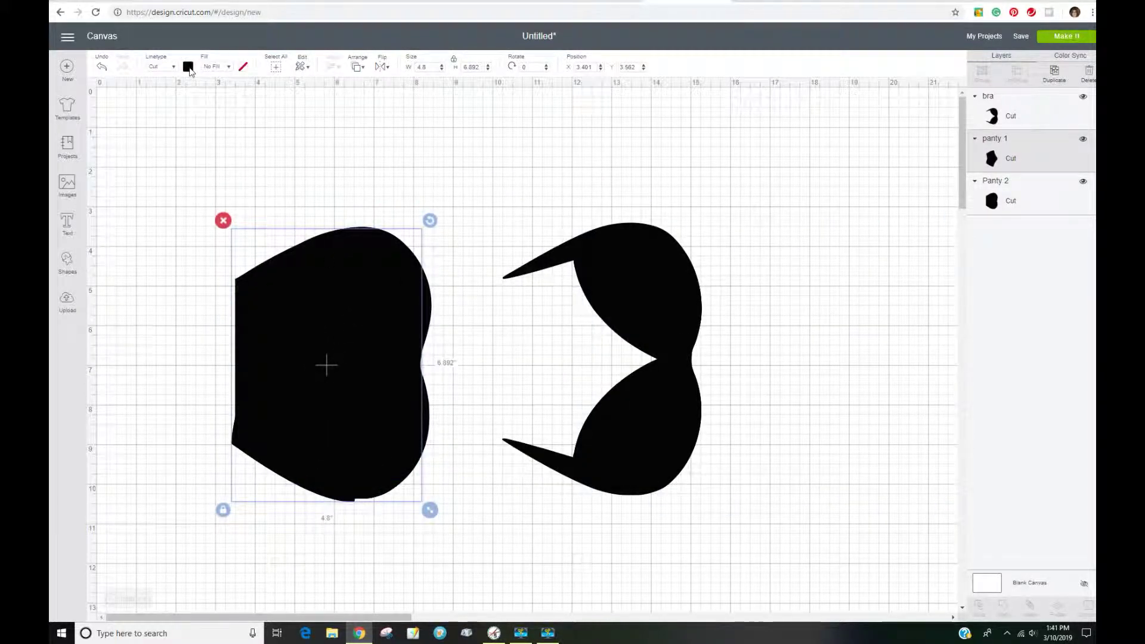
Colour panty 1 light pink.
left_click(188, 67)
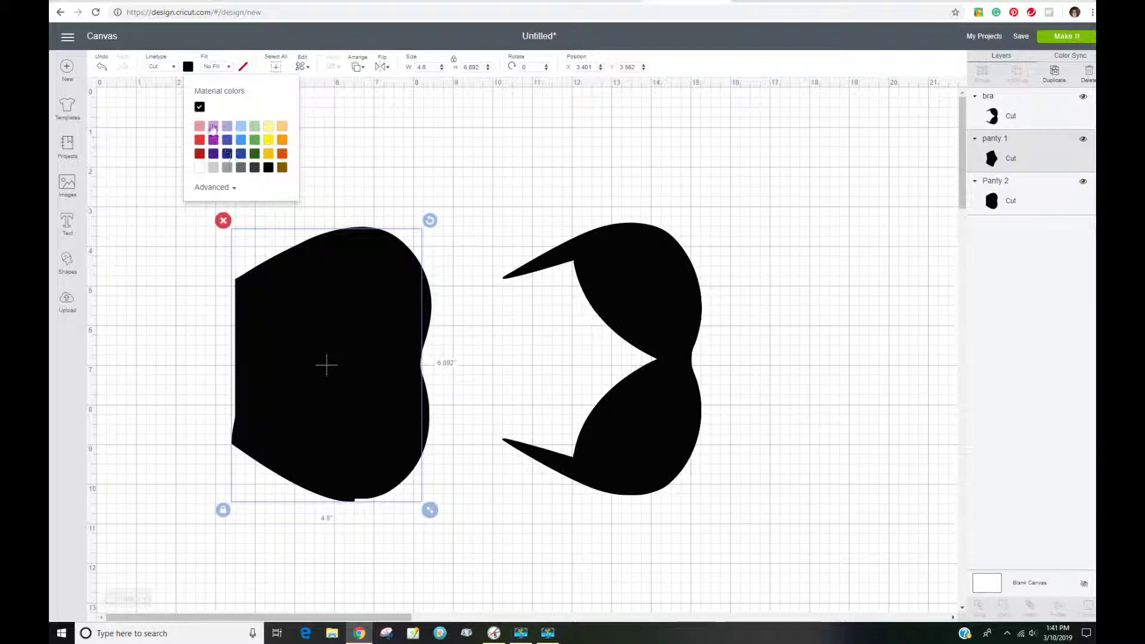
left_click(199, 126)
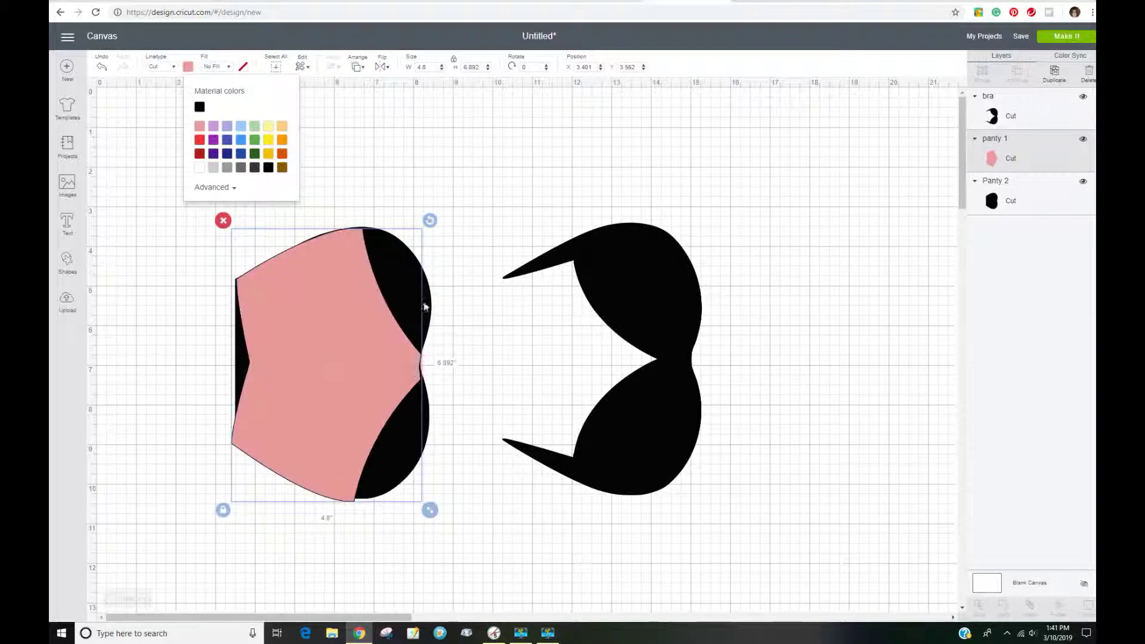
left_click(400, 276)
Colour Panty 2 a deeper coral pink, #E96969.
left_click(428, 294)
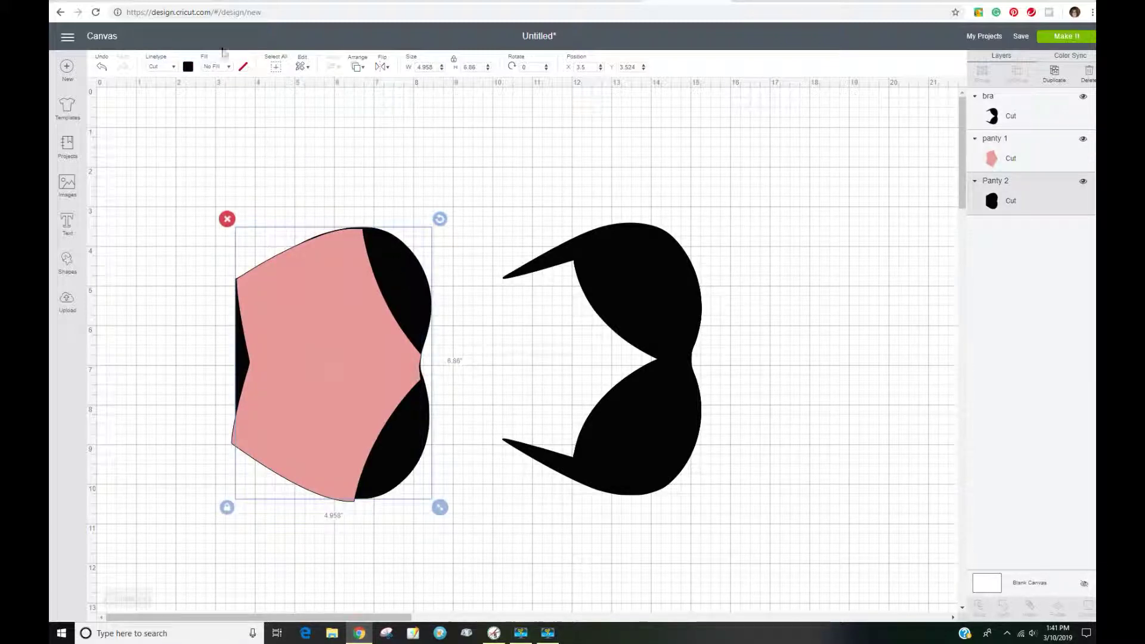
left_click(188, 67)
left_click(213, 107)
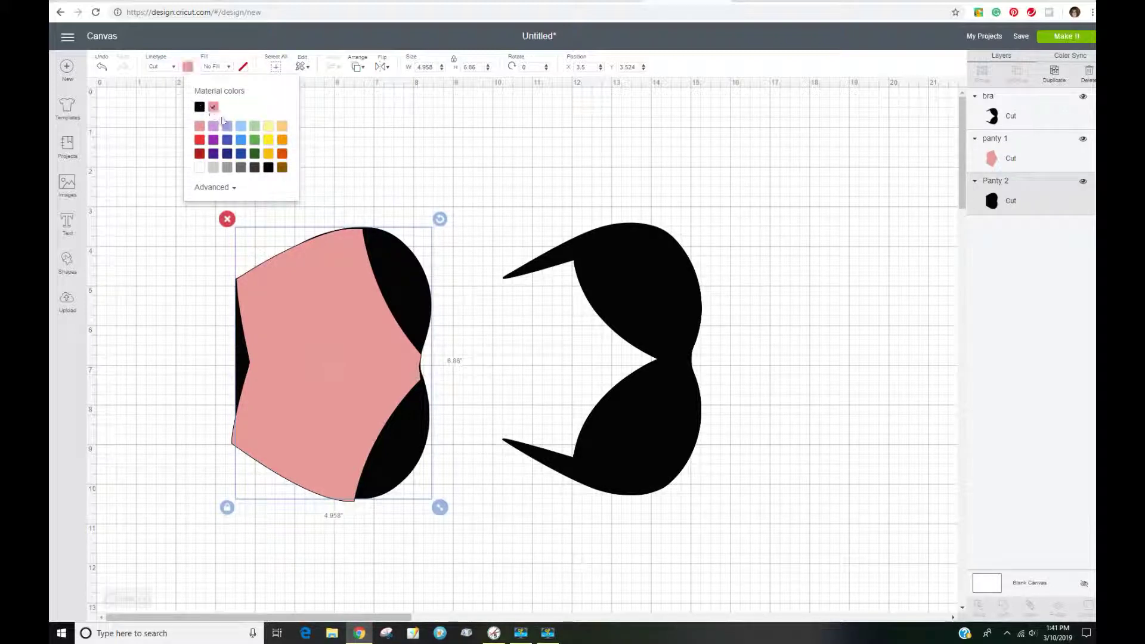
left_click(234, 188)
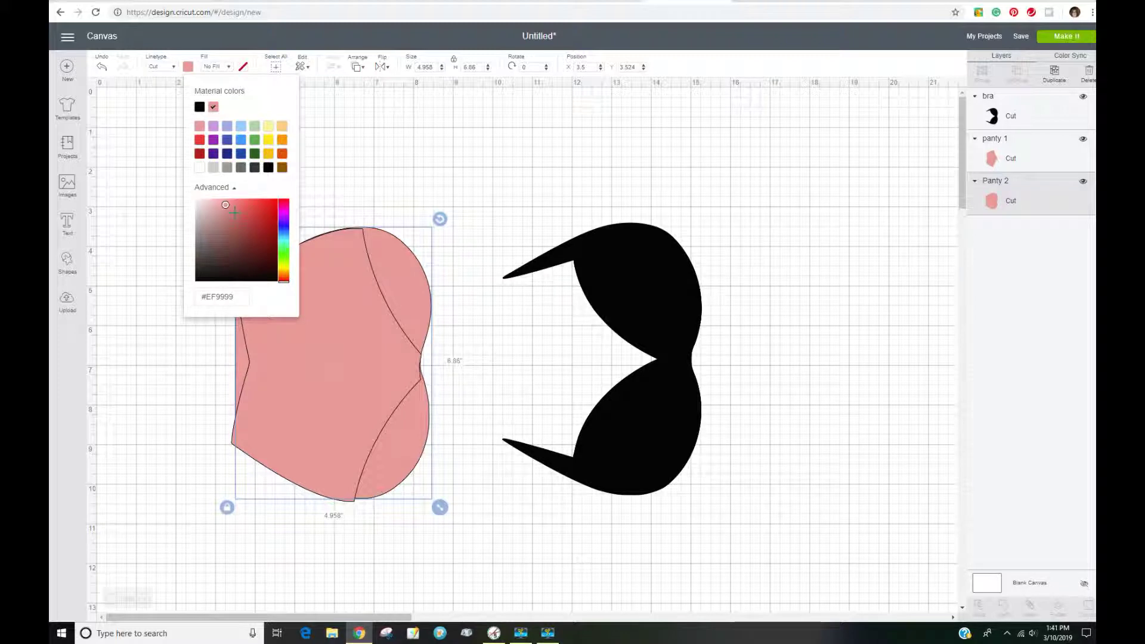
left_click(241, 206)
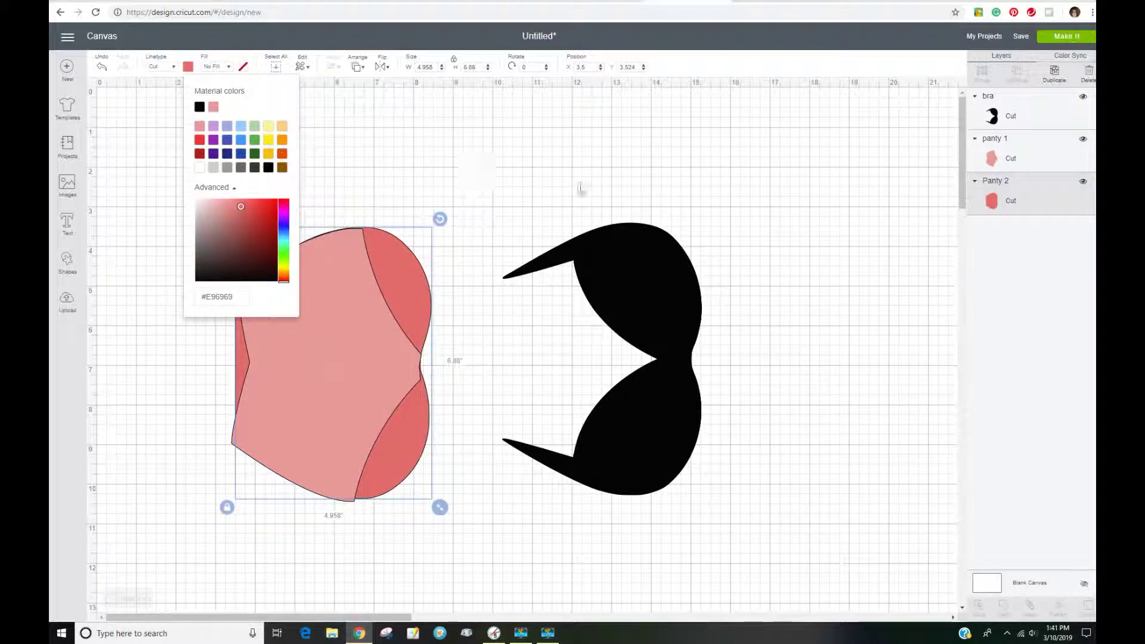
Colour the bra red, then deselect it.
left_click(655, 291)
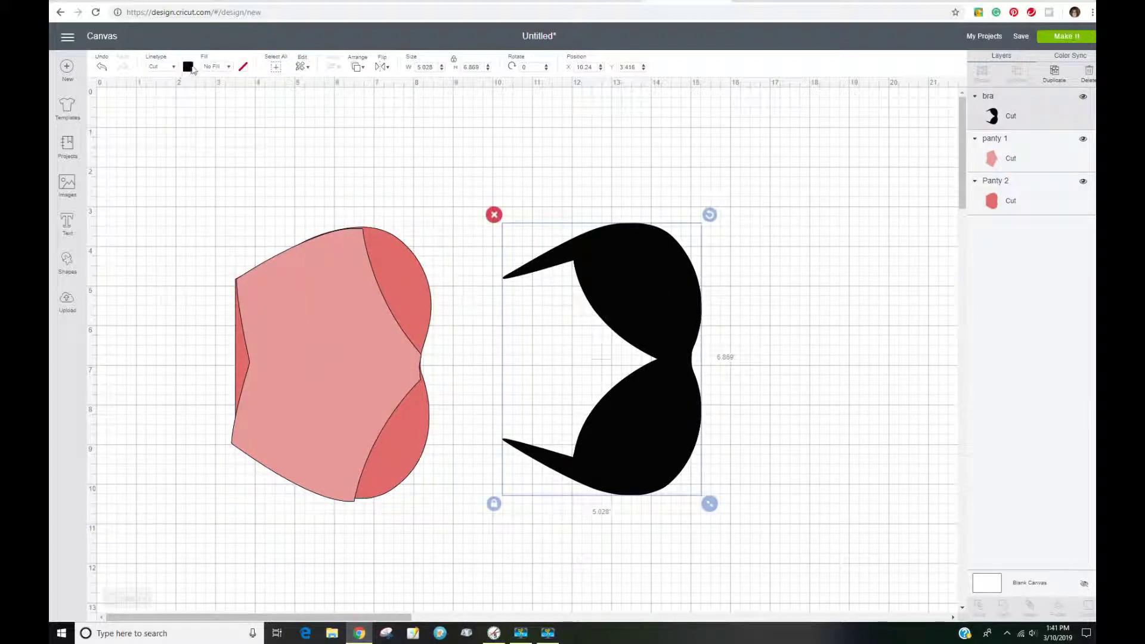
left_click(188, 67)
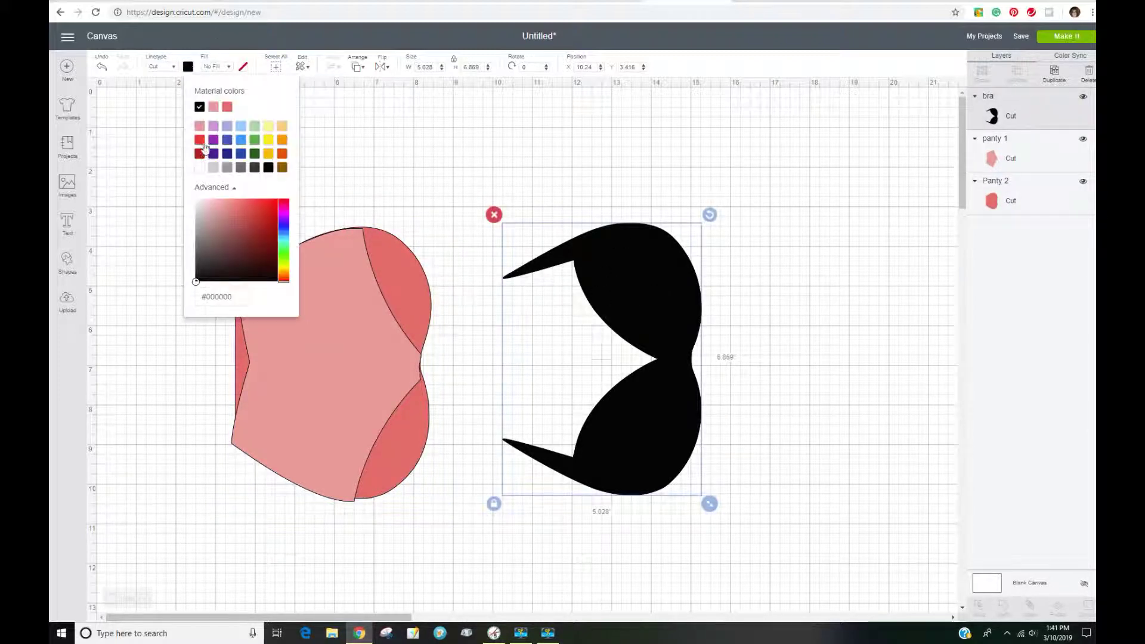
left_click(228, 113)
left_click(753, 378)
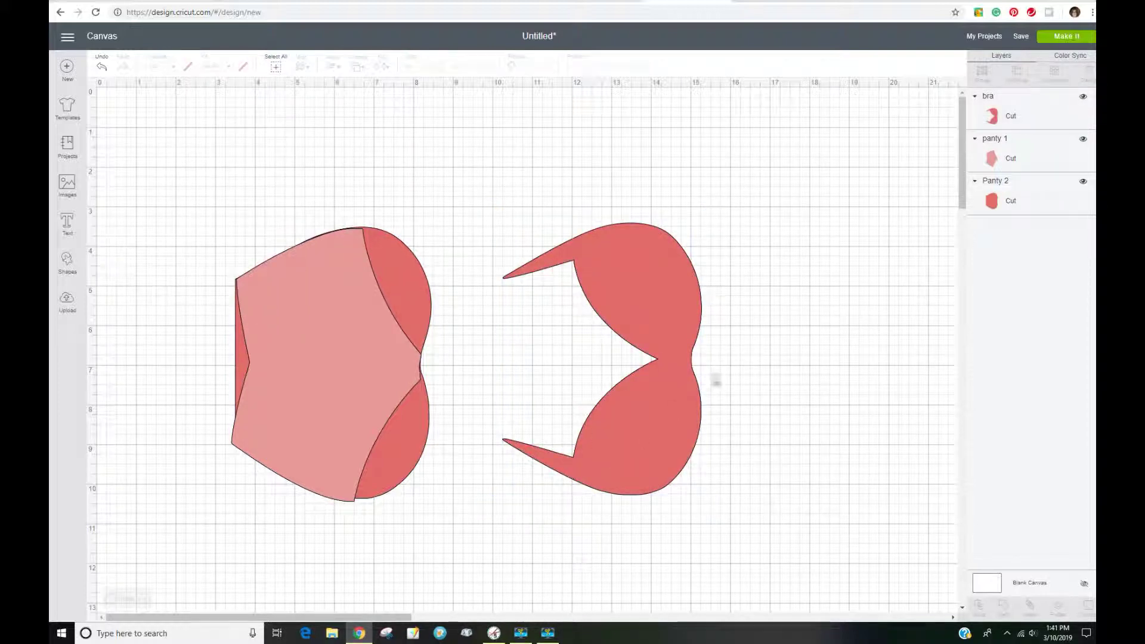
Rotate all three pieces 90° upright and move the bra up beside the panties.
left_click_drag(227, 239, 820, 567)
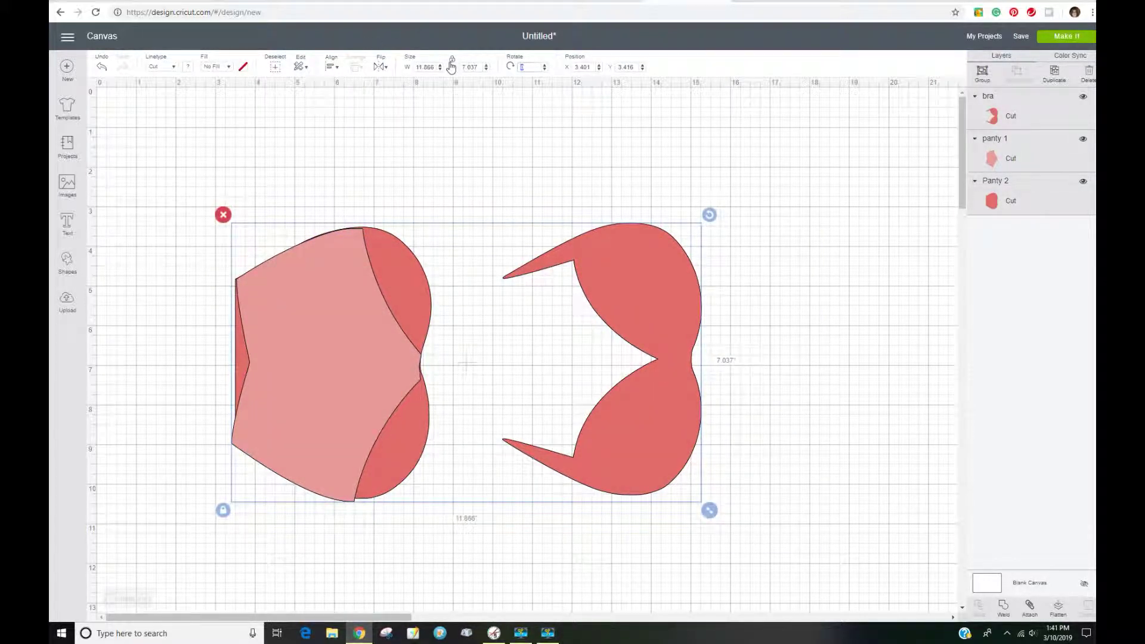
key("Return")
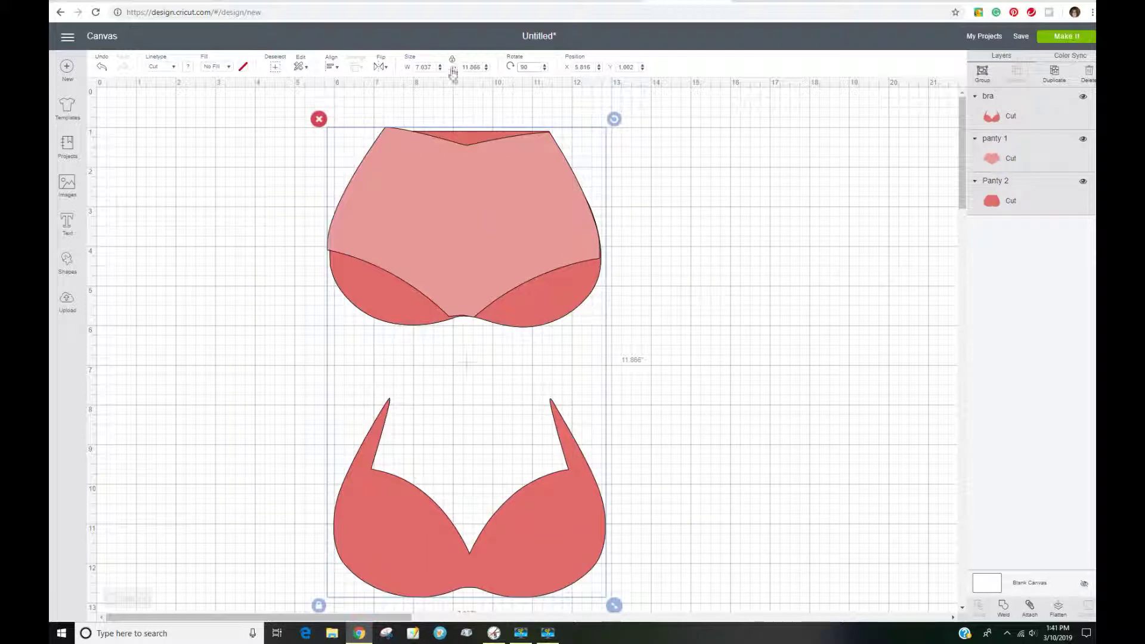
left_click(726, 408)
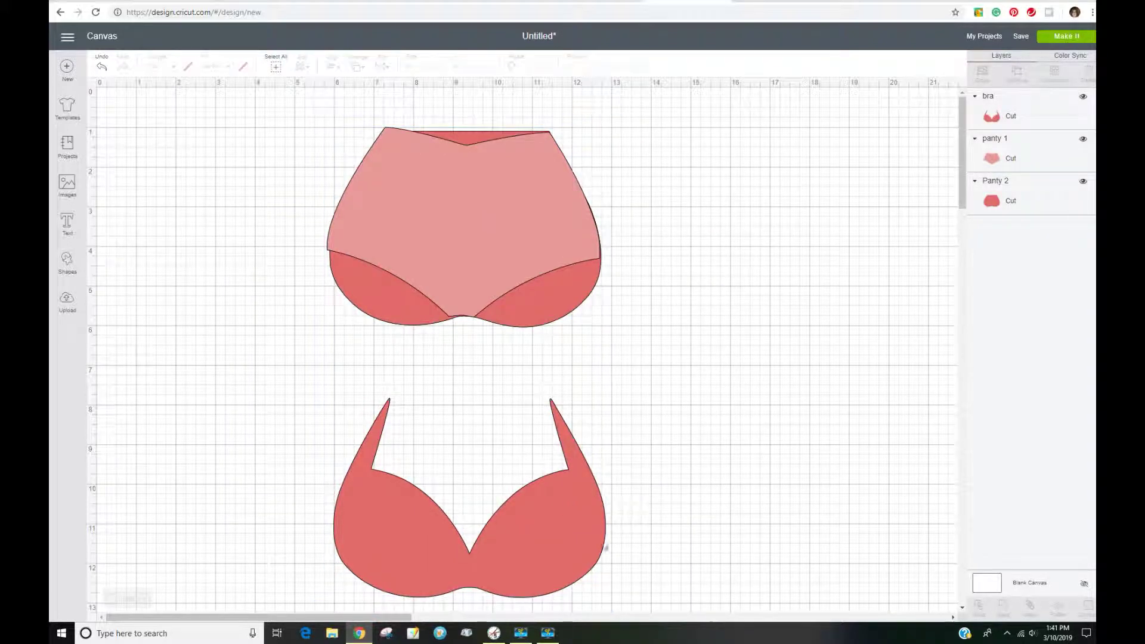
left_click_drag(560, 530, 867, 261)
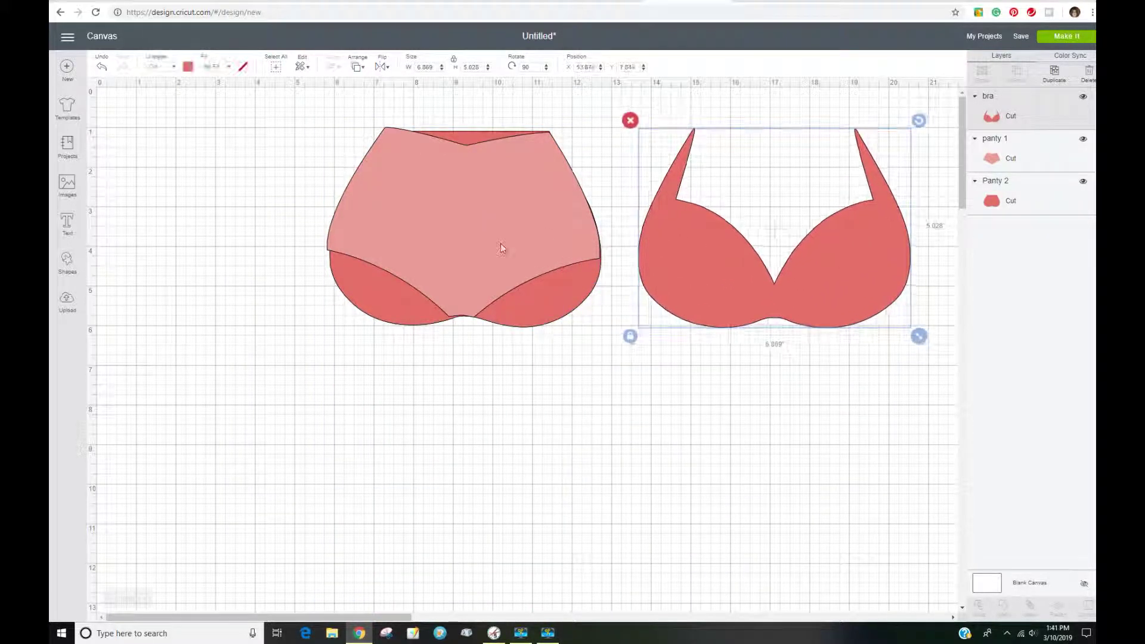